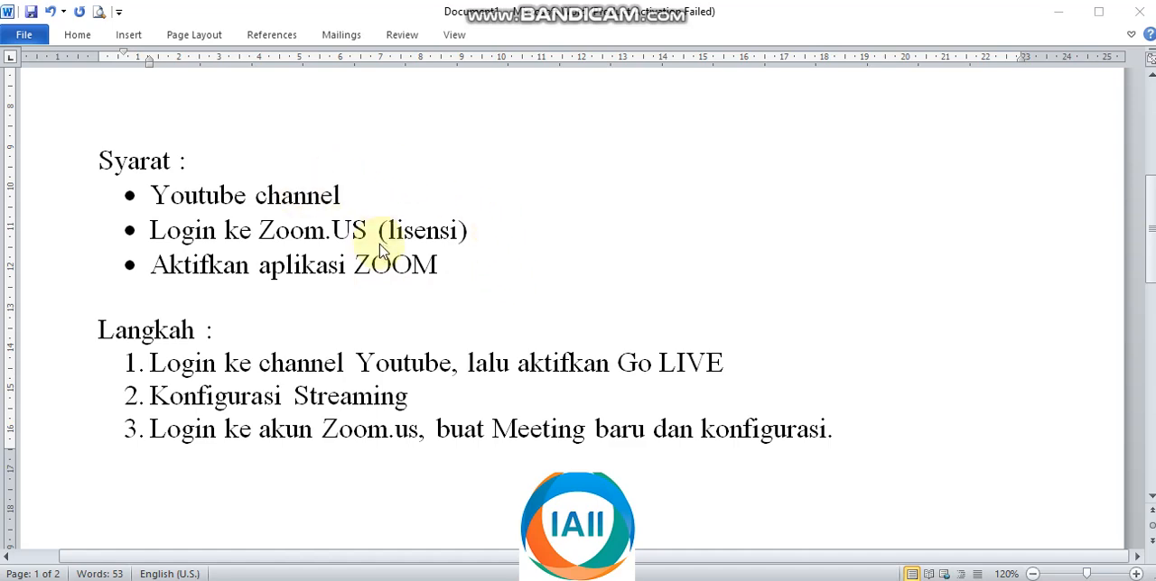
Step: Review the written requirements and steps, the YouTube channel page, the Zoom upcoming meetings page and the Zoom desktop app
scroll(491, 270, down, 5)
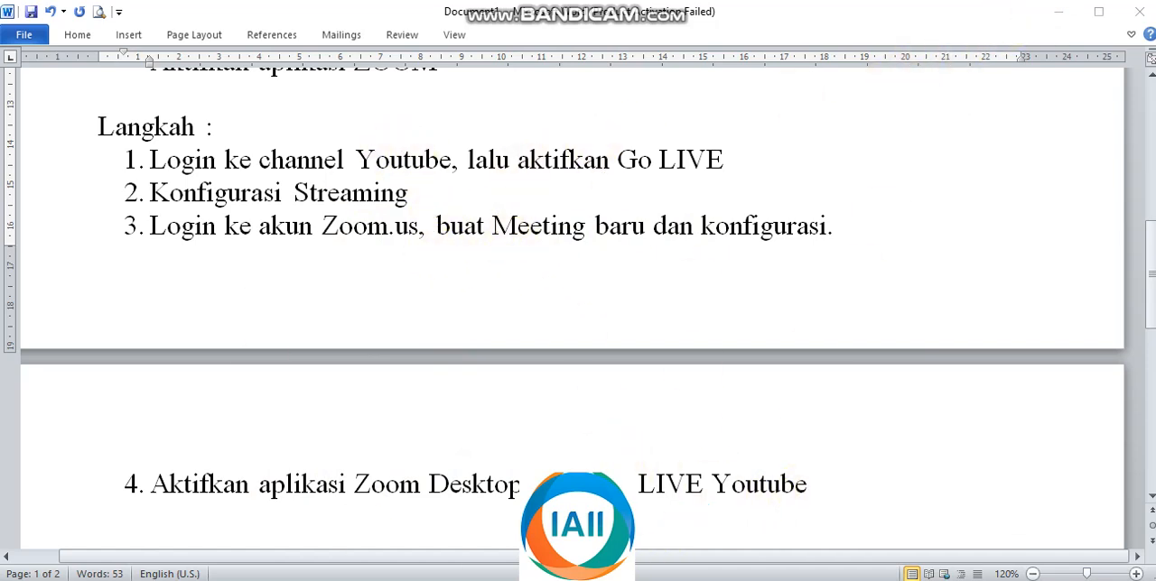
click(486, 579)
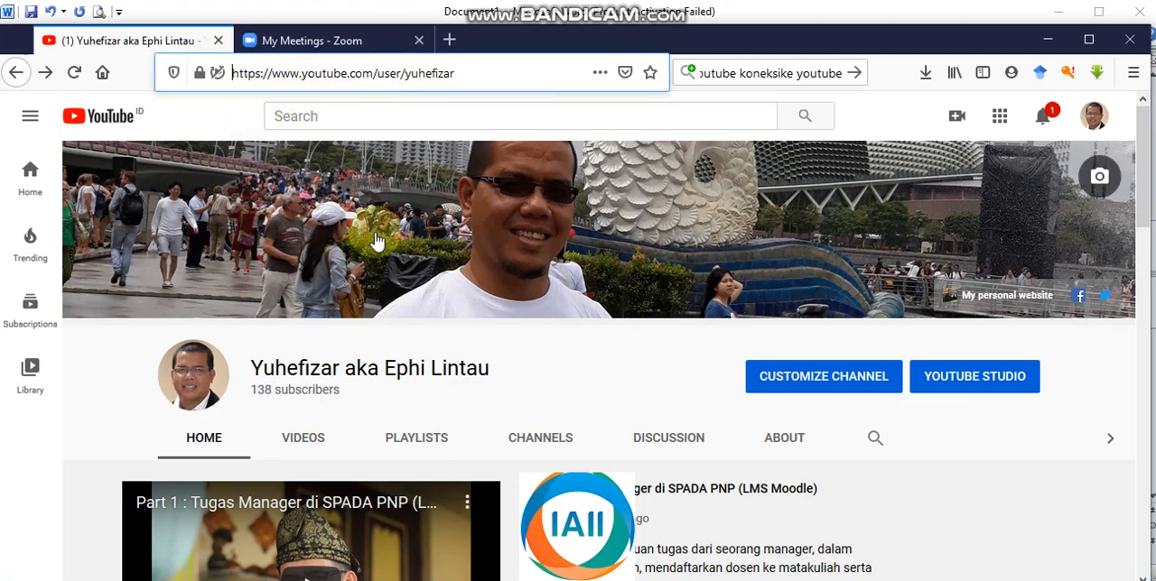
scroll(782, 327, down, 3)
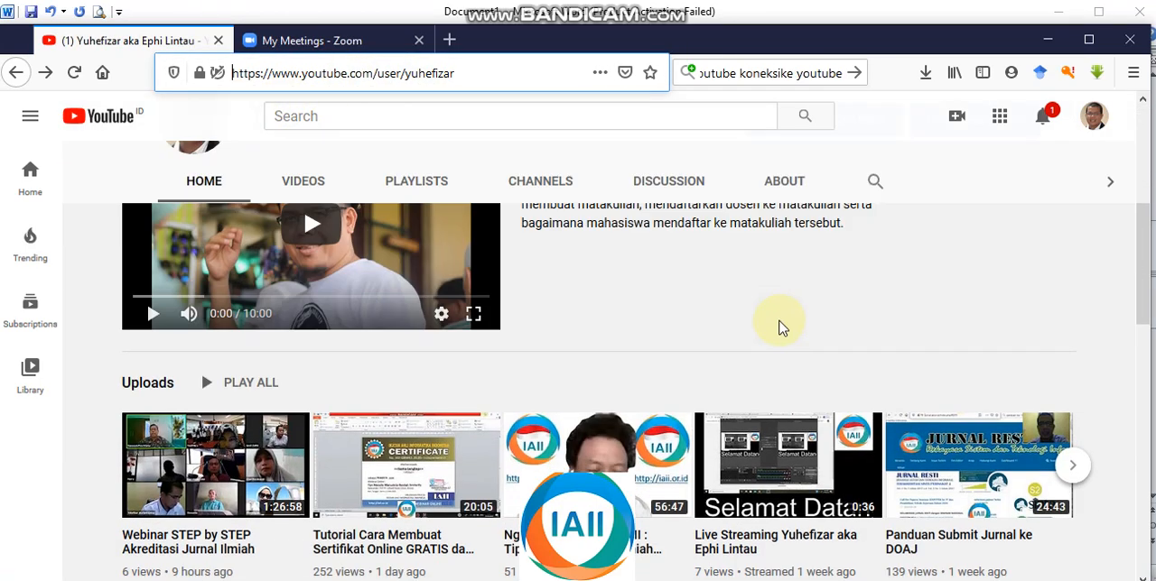
scroll(782, 328, up, 3)
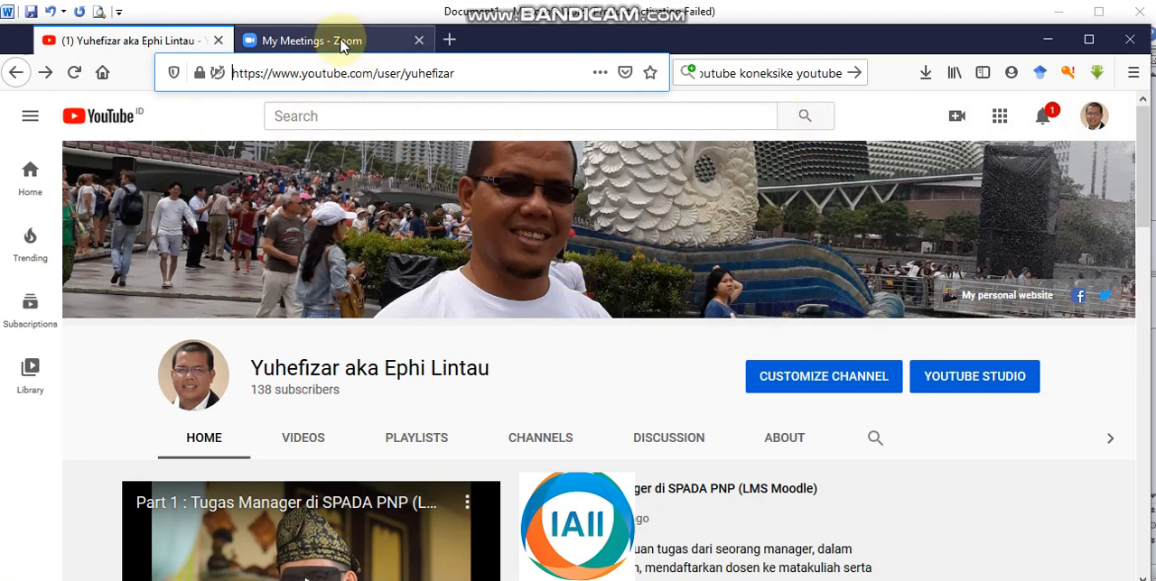
click(343, 47)
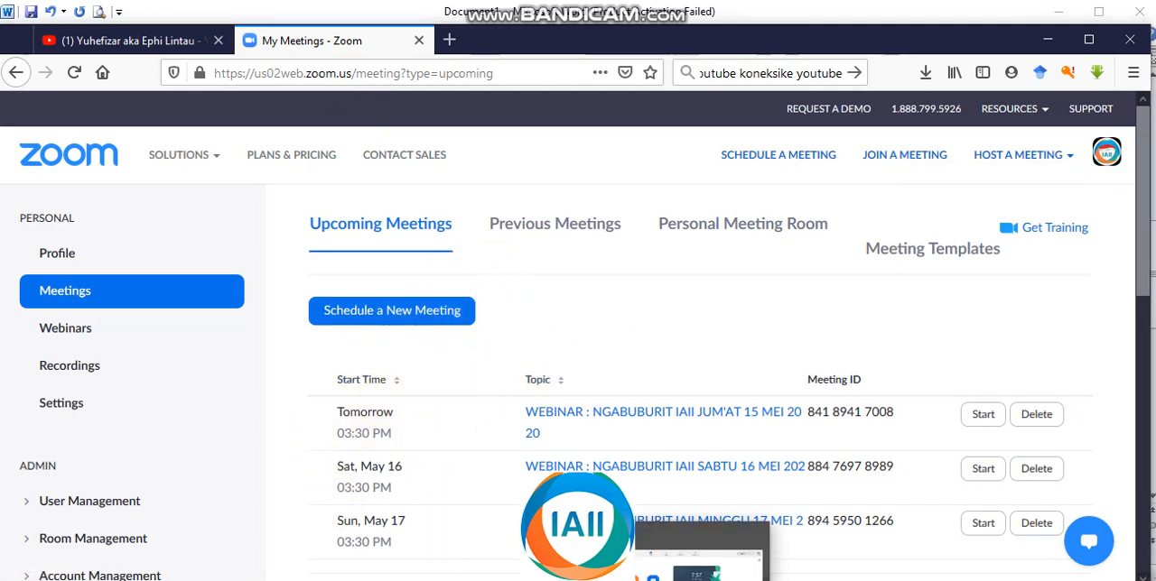
click(696, 580)
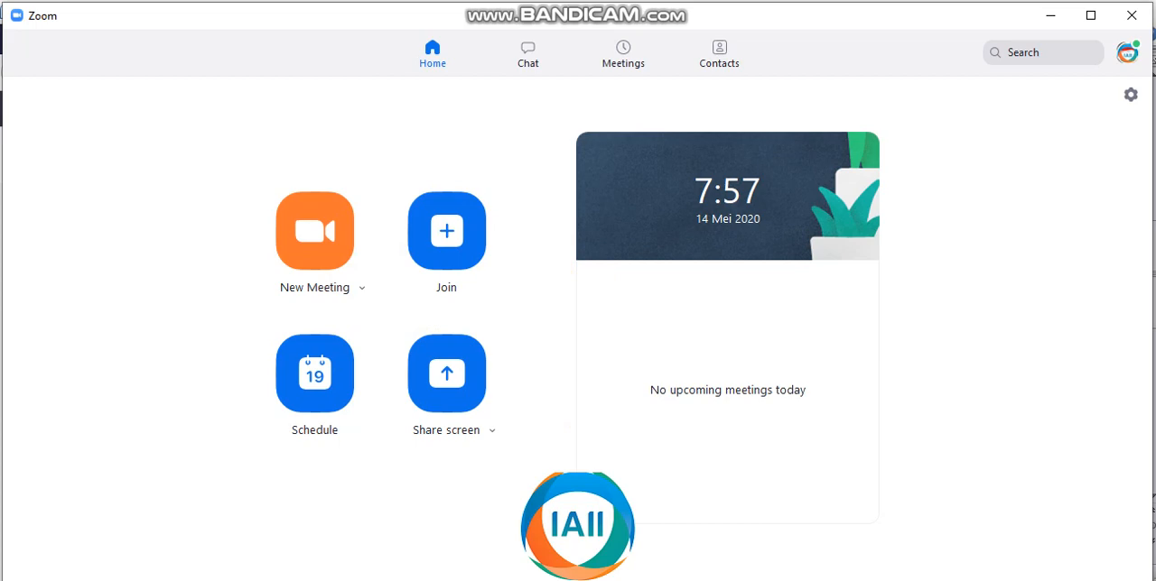
Step: Switch to the browser and open the Go live area from the YouTube channel page
click(463, 578)
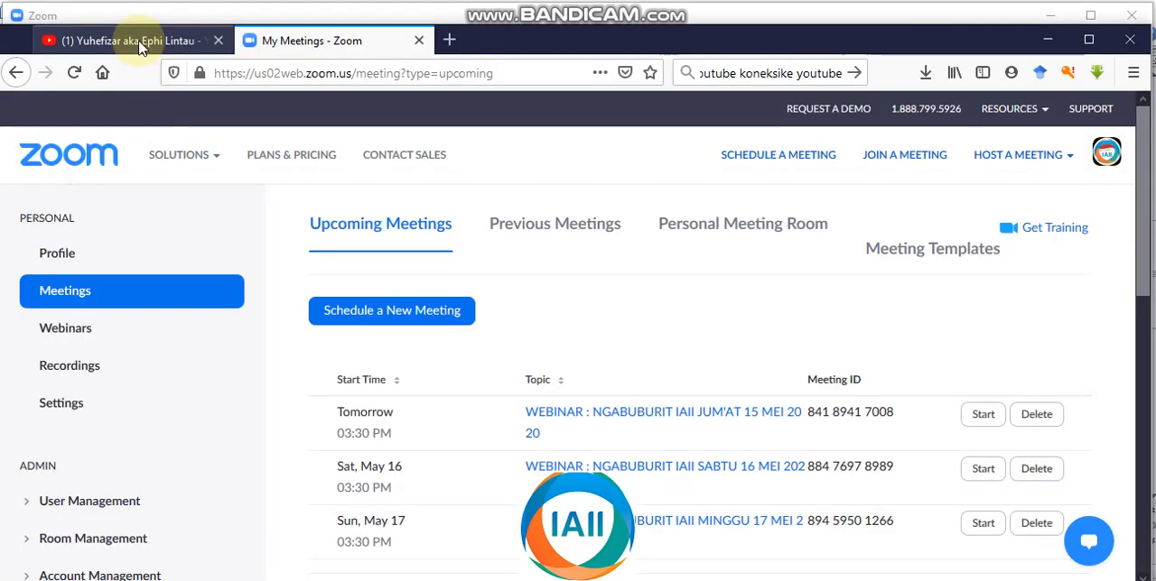
click(140, 43)
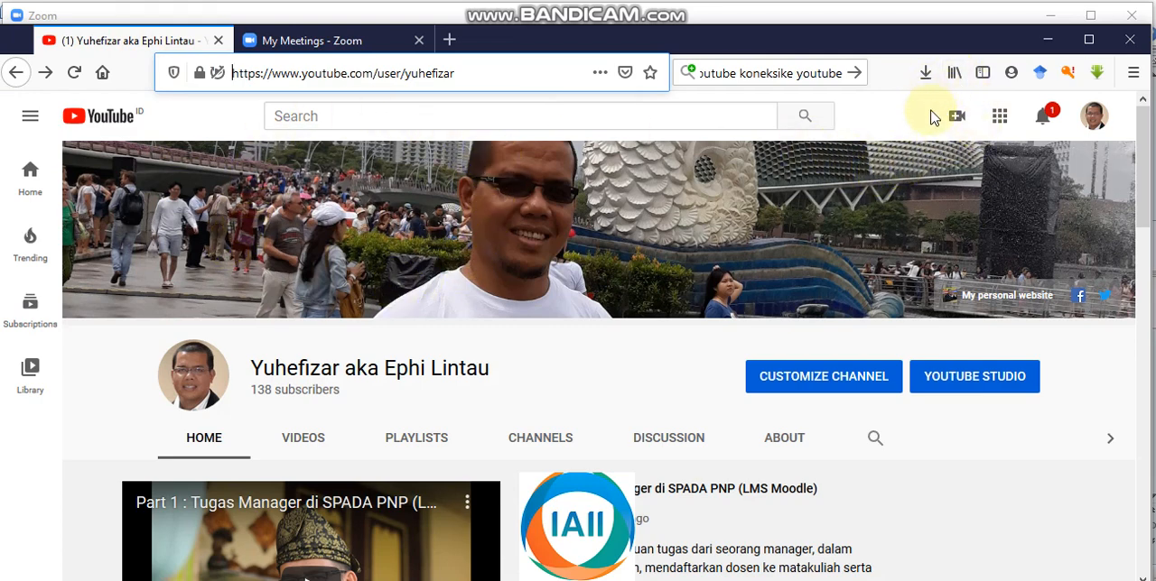
click(955, 124)
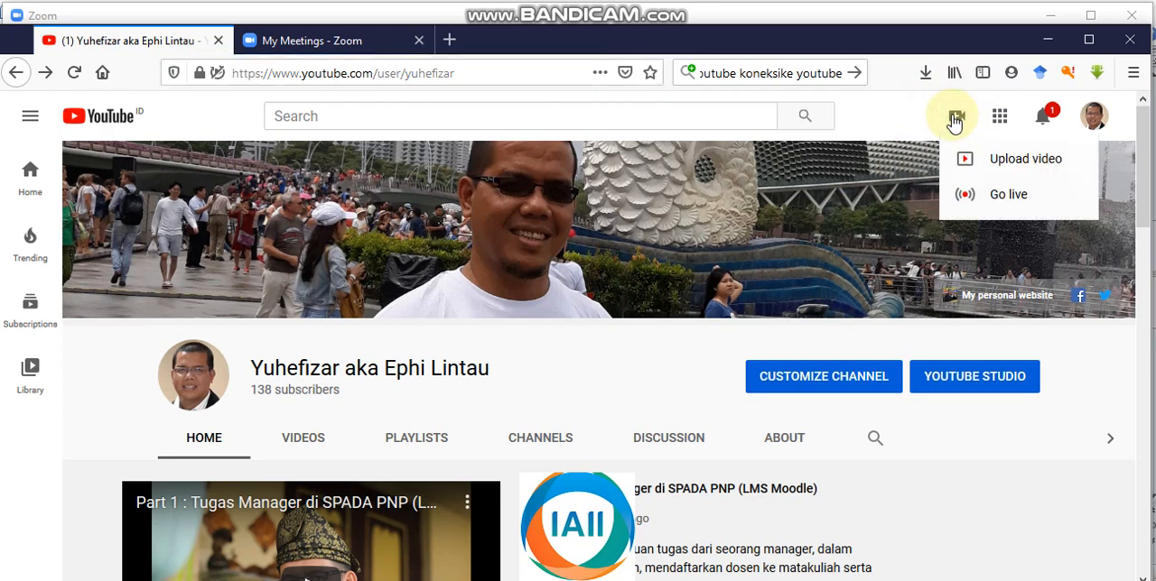
click(1002, 201)
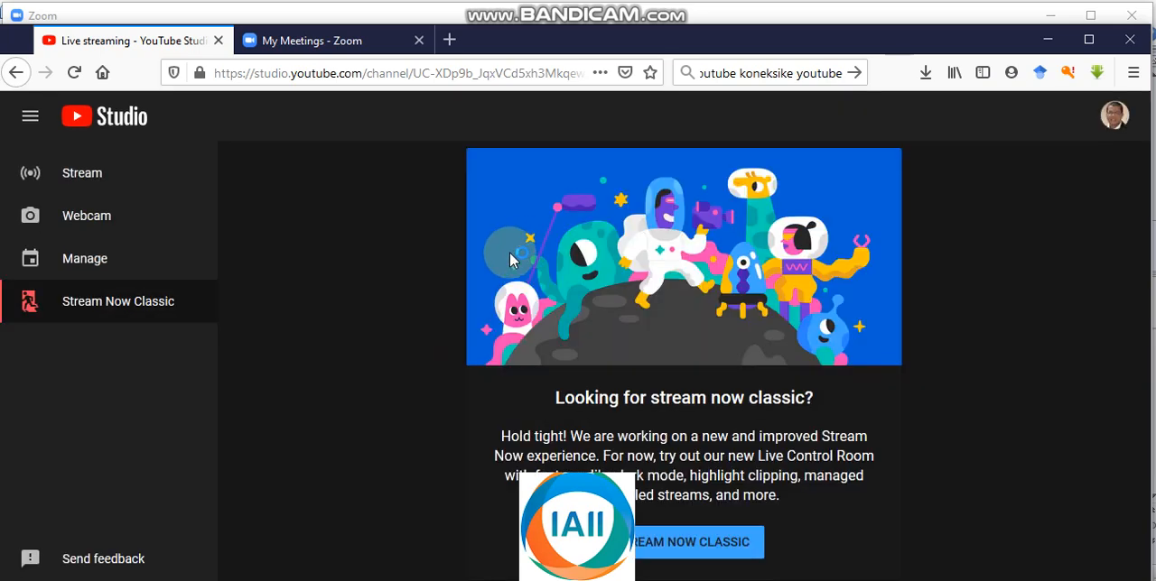
Step: Create a public, not-for-kids stream titled "Talk Show IT" in Science & Technology, with backgrounder.png as its custom thumbnail
click(72, 177)
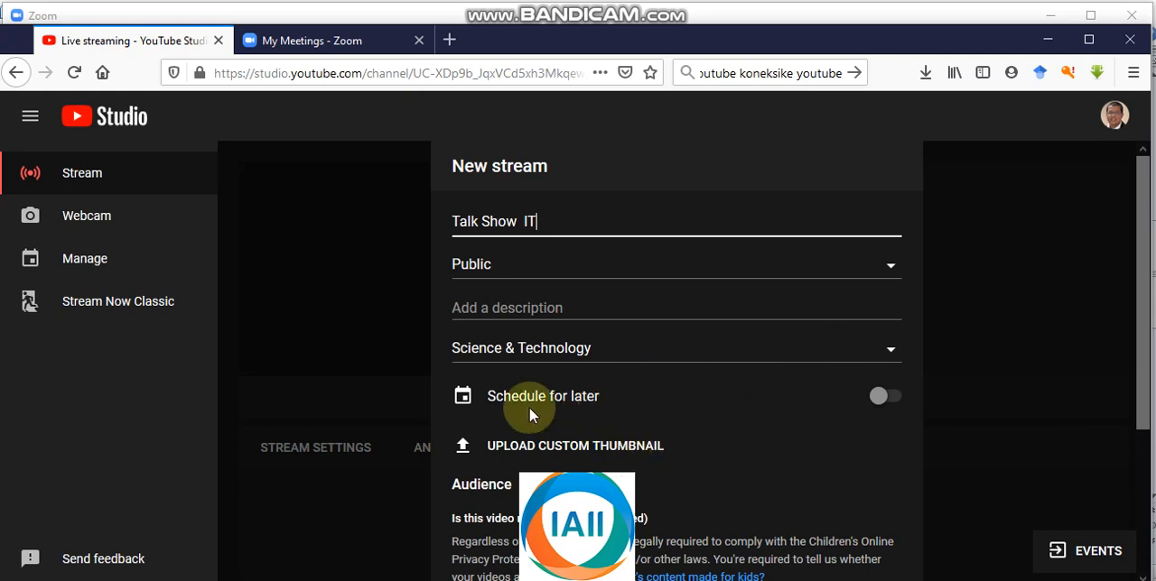
click(526, 449)
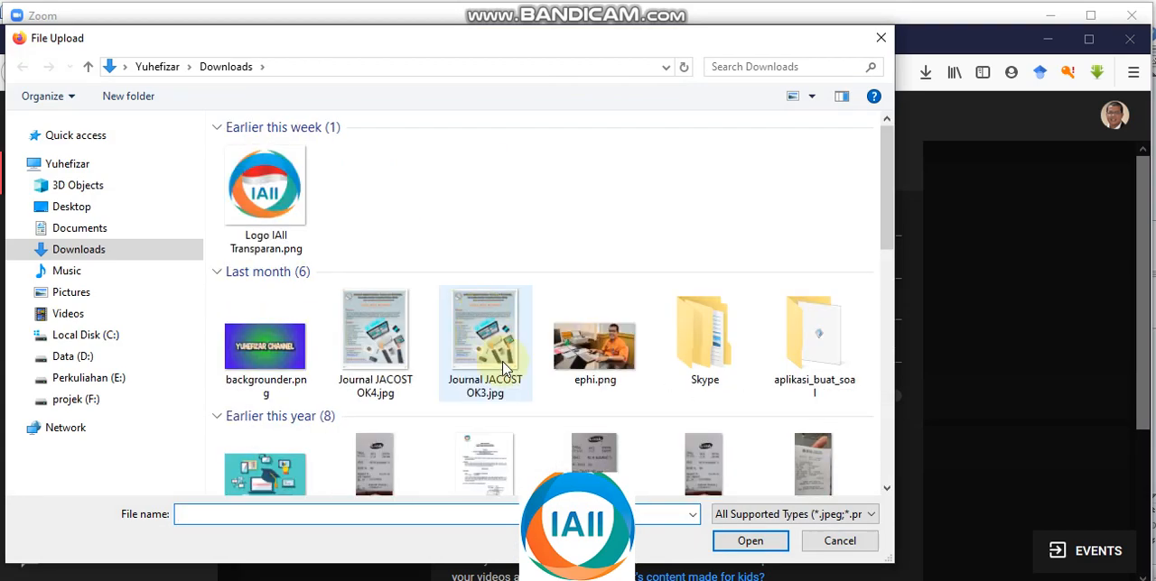
double_click(378, 354)
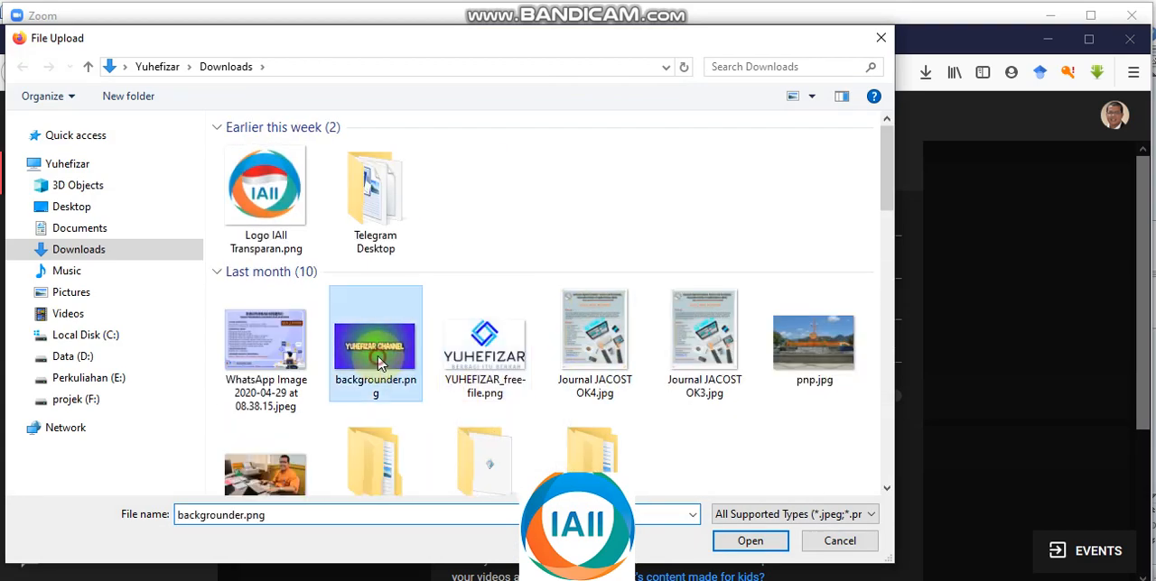
scroll(746, 376, down, 5)
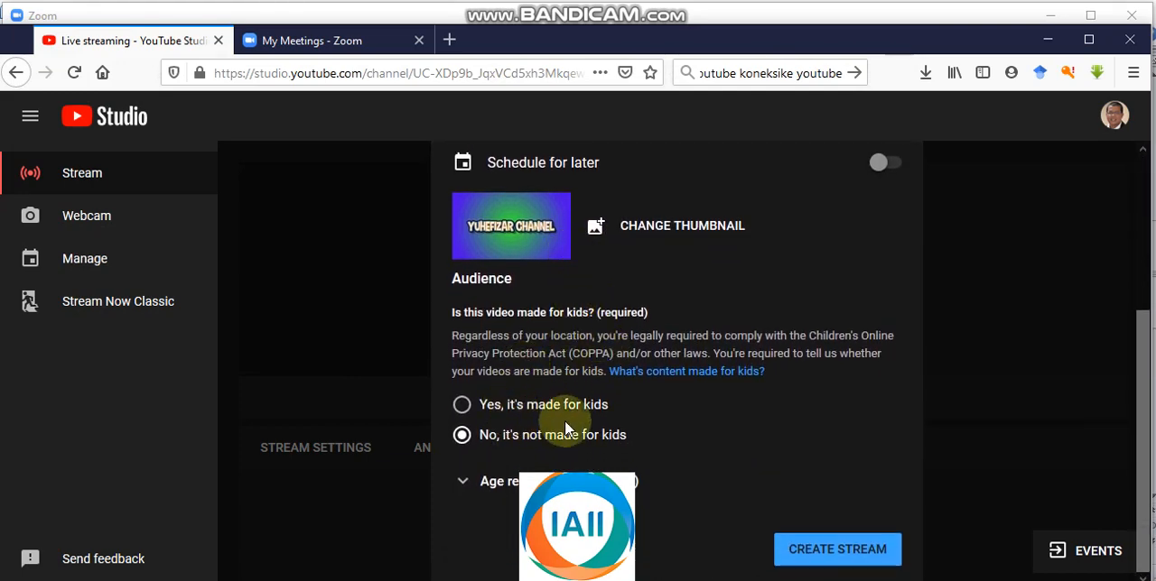
click(824, 556)
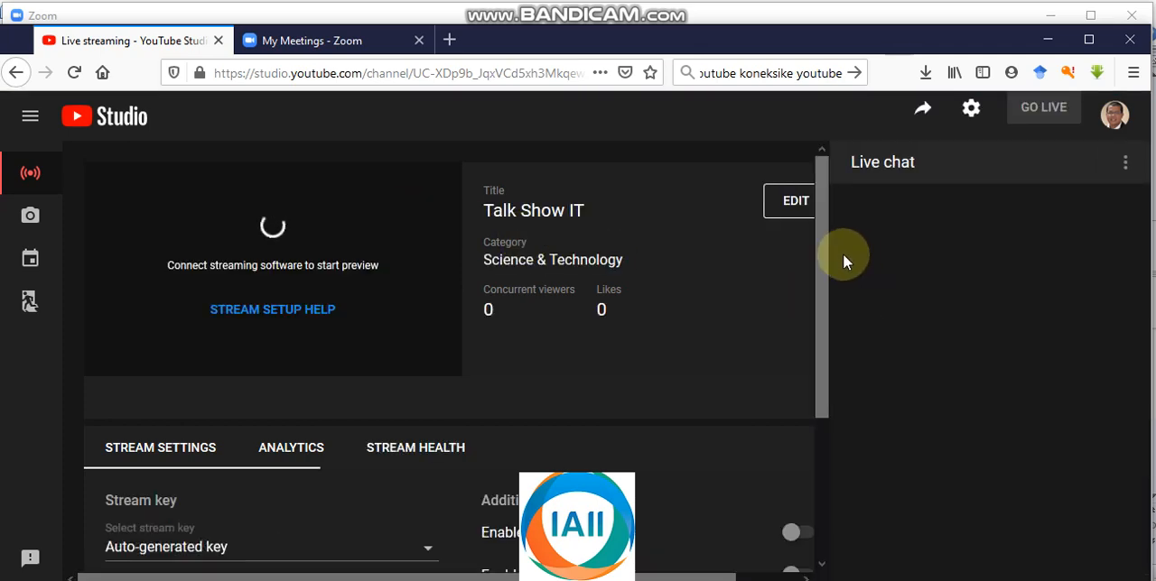
Step: Review the stream key and URL settings, and show the stream's share link
drag(820, 248, 816, 353)
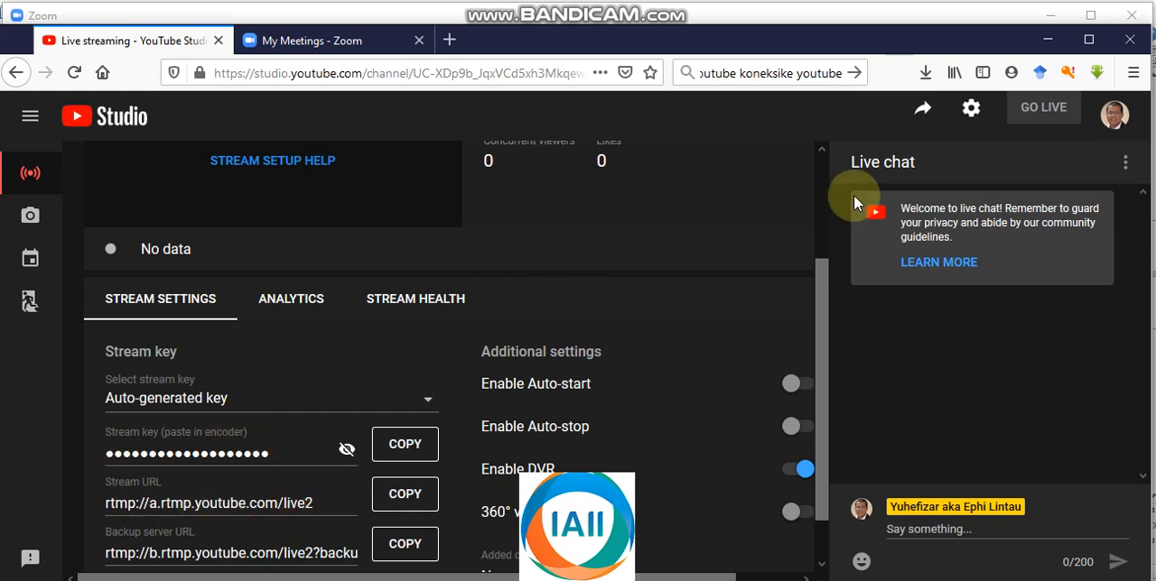
click(923, 109)
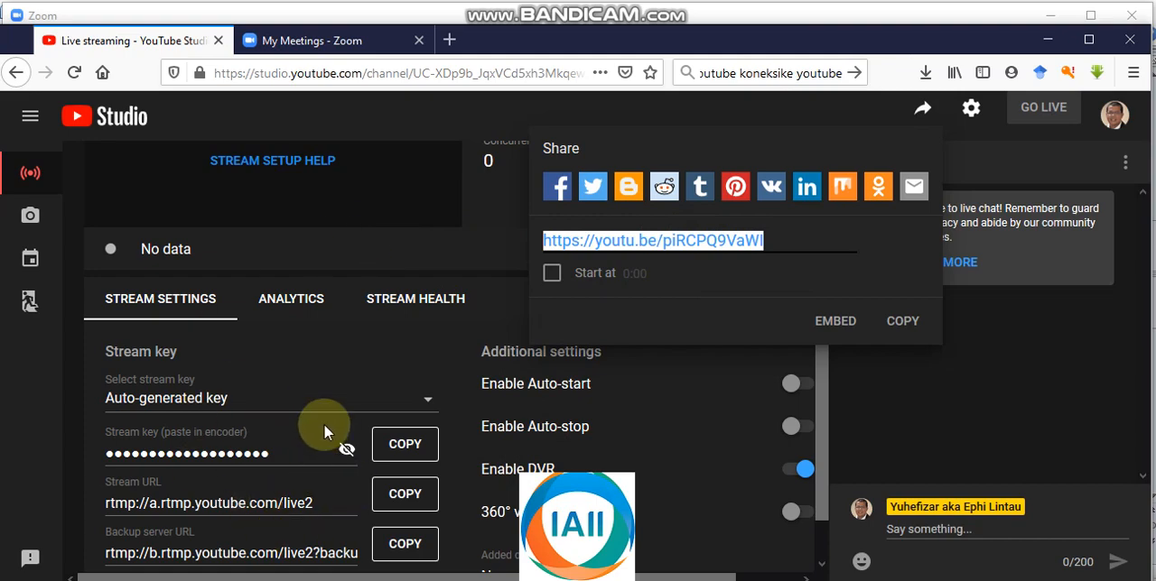
Step: Start scheduling a new meeting on the Zoom website with the topic "Talshow IT"
click(318, 43)
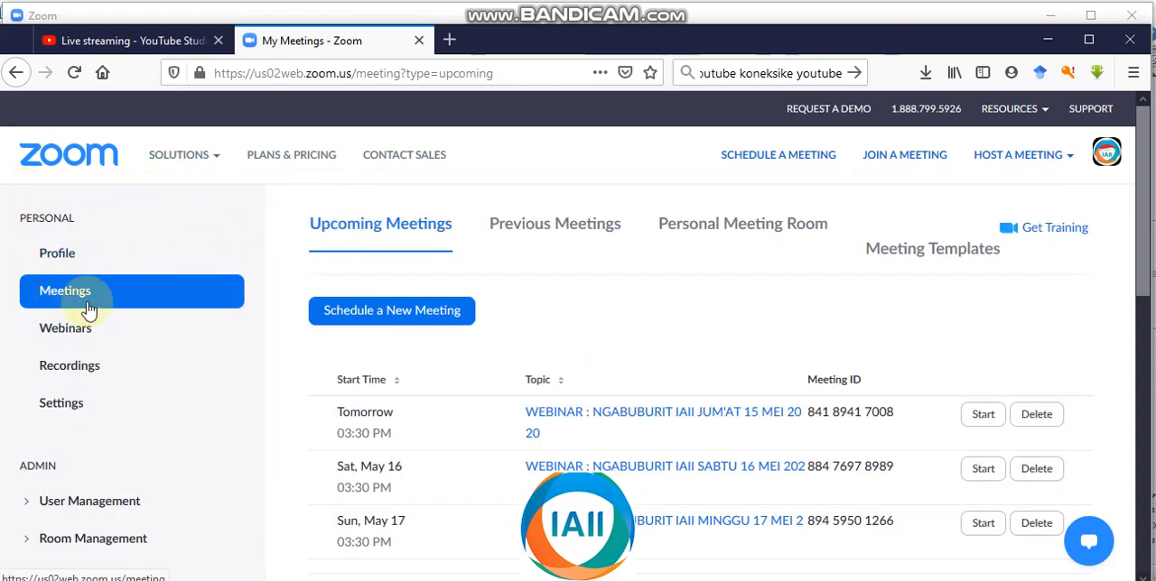
click(386, 318)
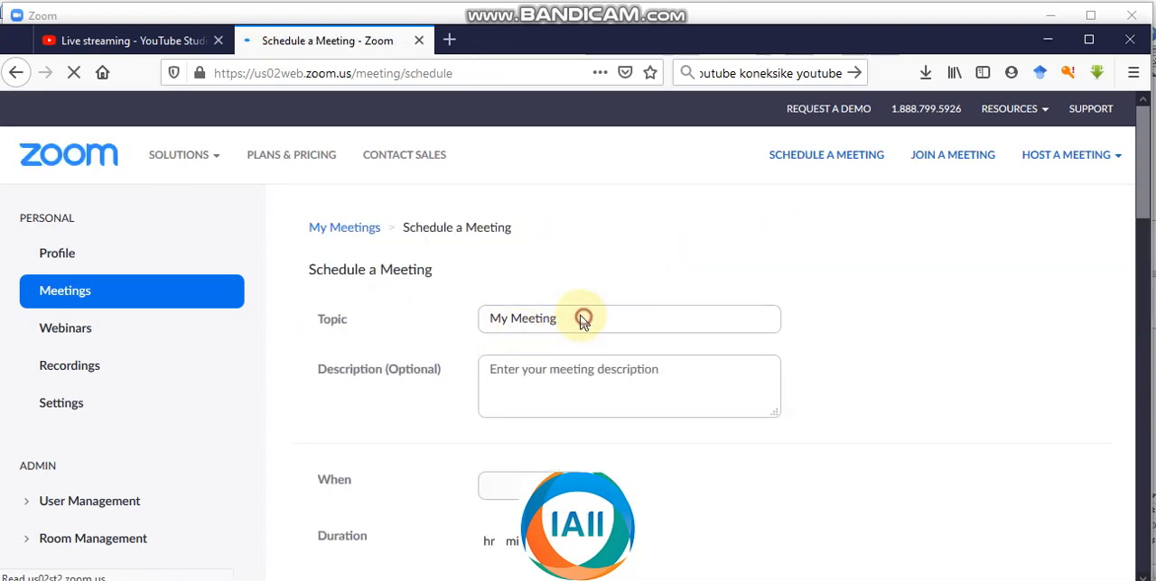
drag(558, 318, 464, 322)
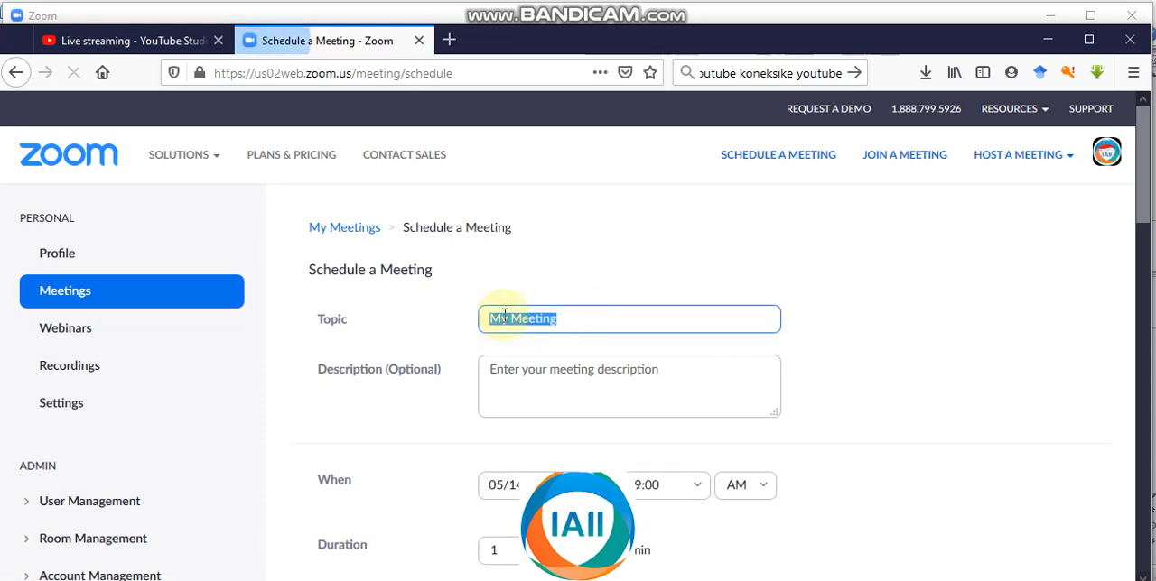
text(Talshow IT)
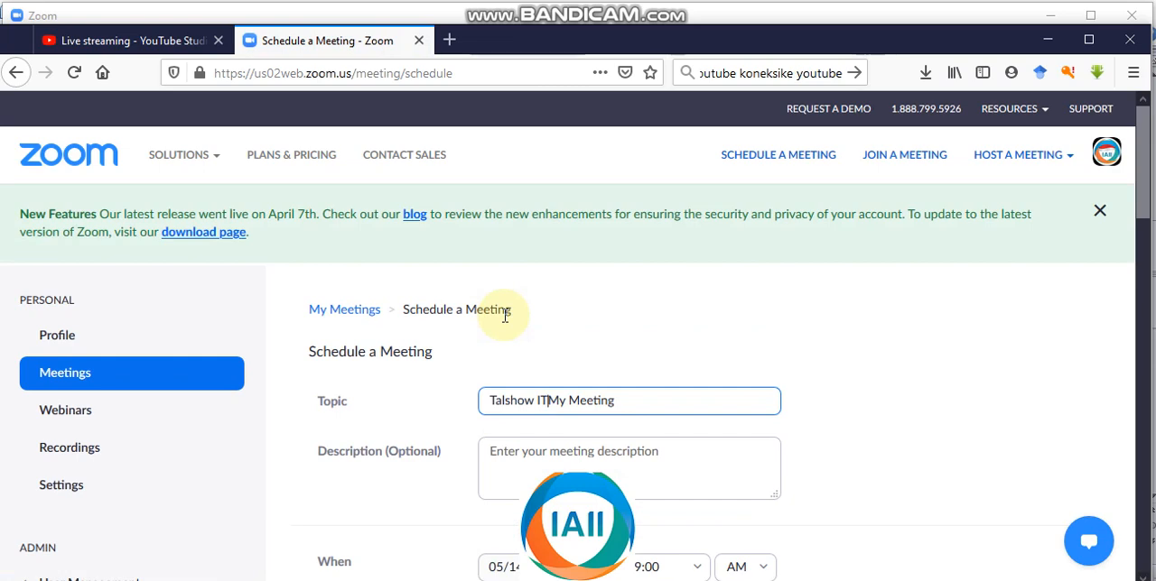
key(Delete)
key(Delete)
key(Delete)
key(Delete)
key(Delete)
key(Delete)
key(Delete)
key(Delete)
key(Delete)
key(Delete)
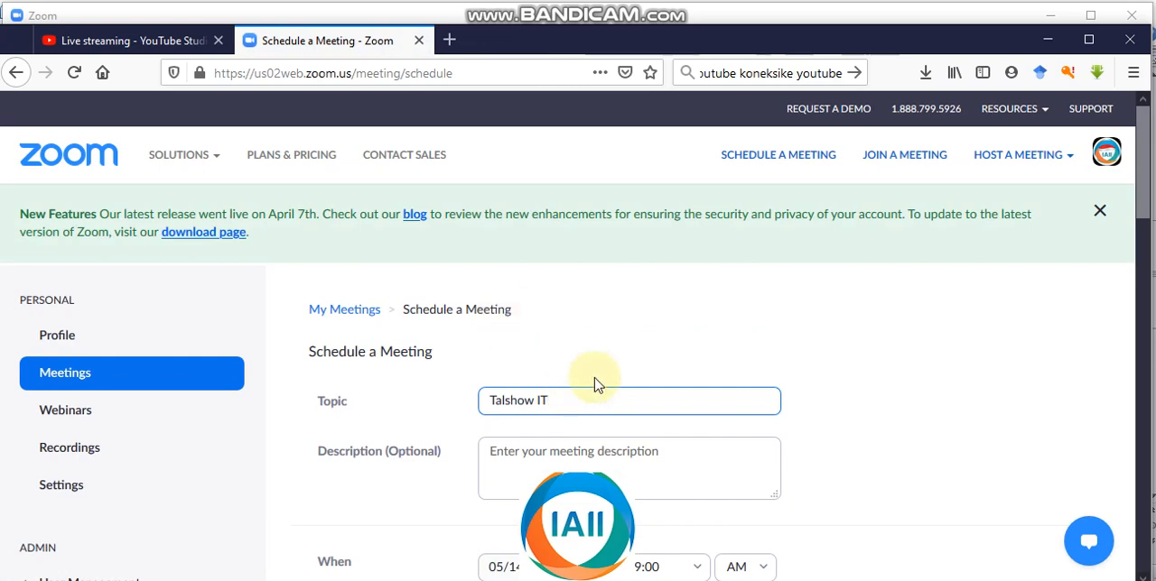
Step: Try to set the meeting's start time to 8:05
scroll(555, 429, down, 3)
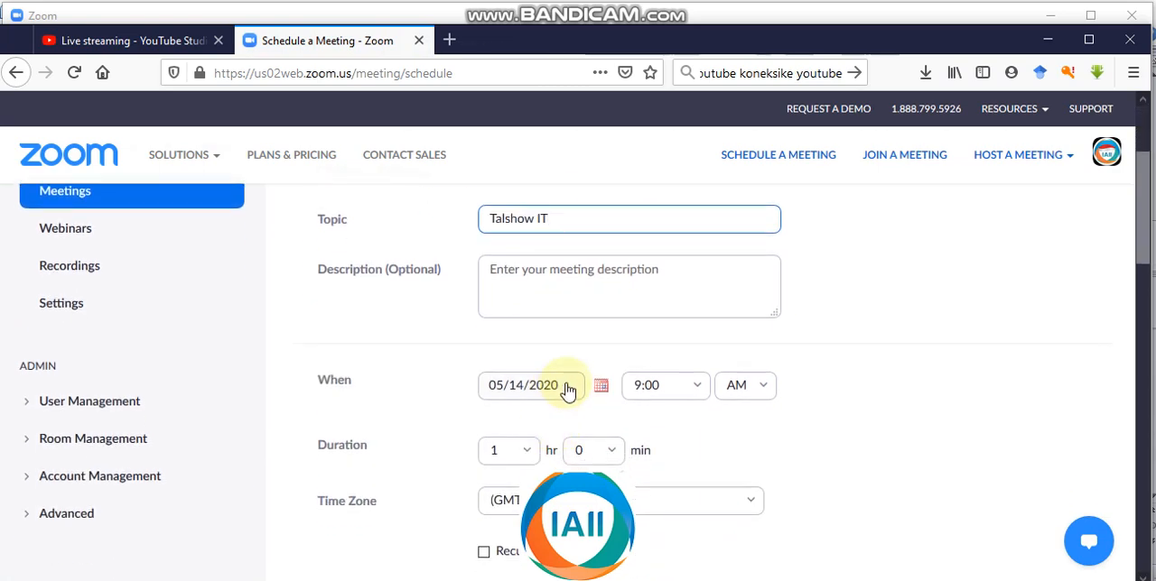
click(567, 390)
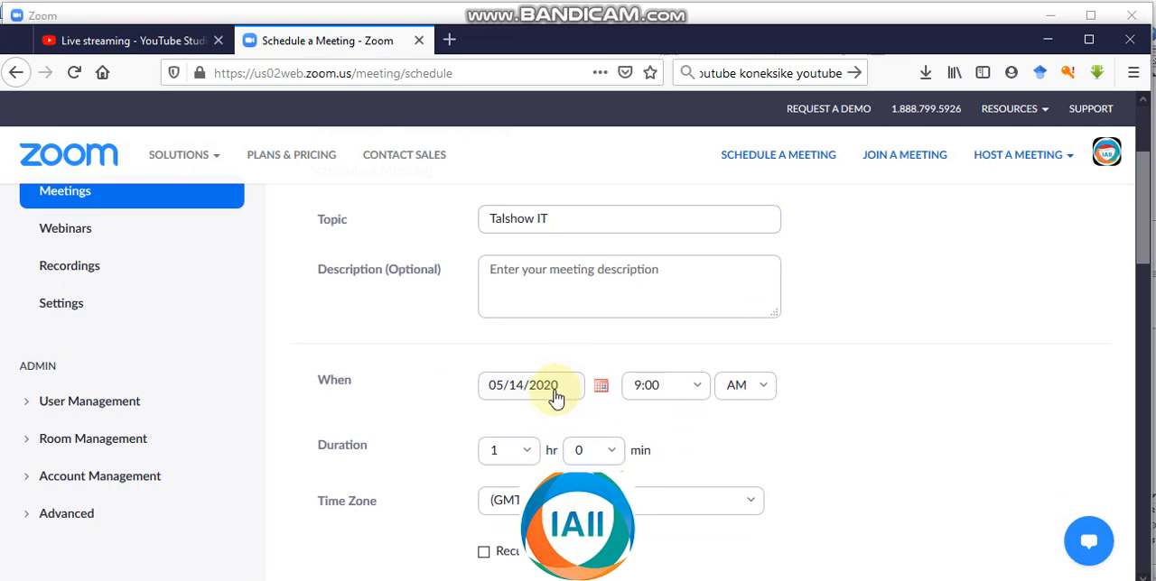
click(649, 385)
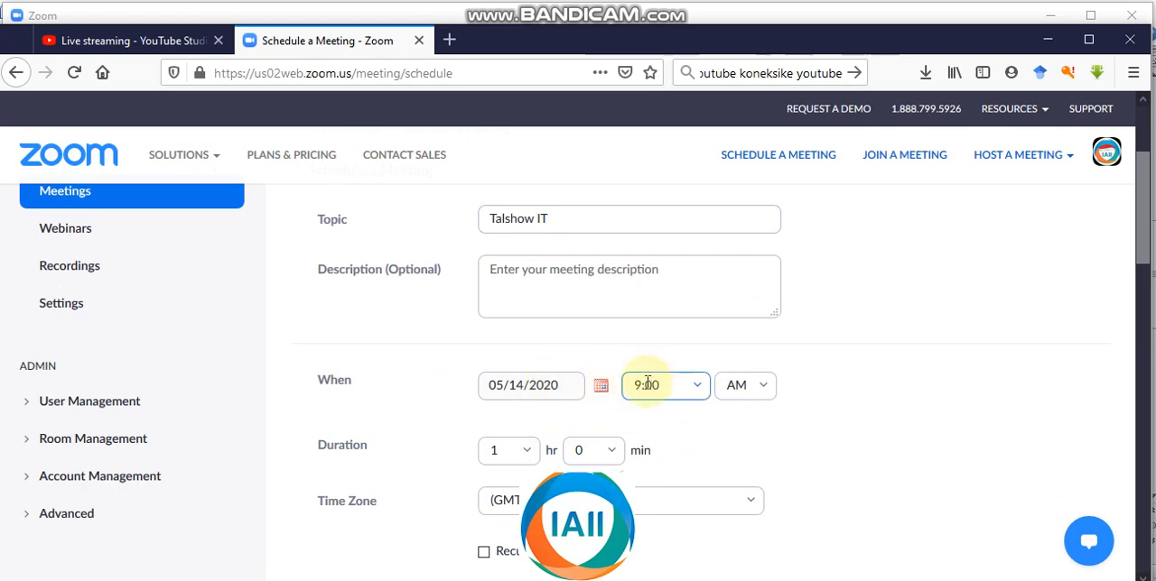
click(643, 385)
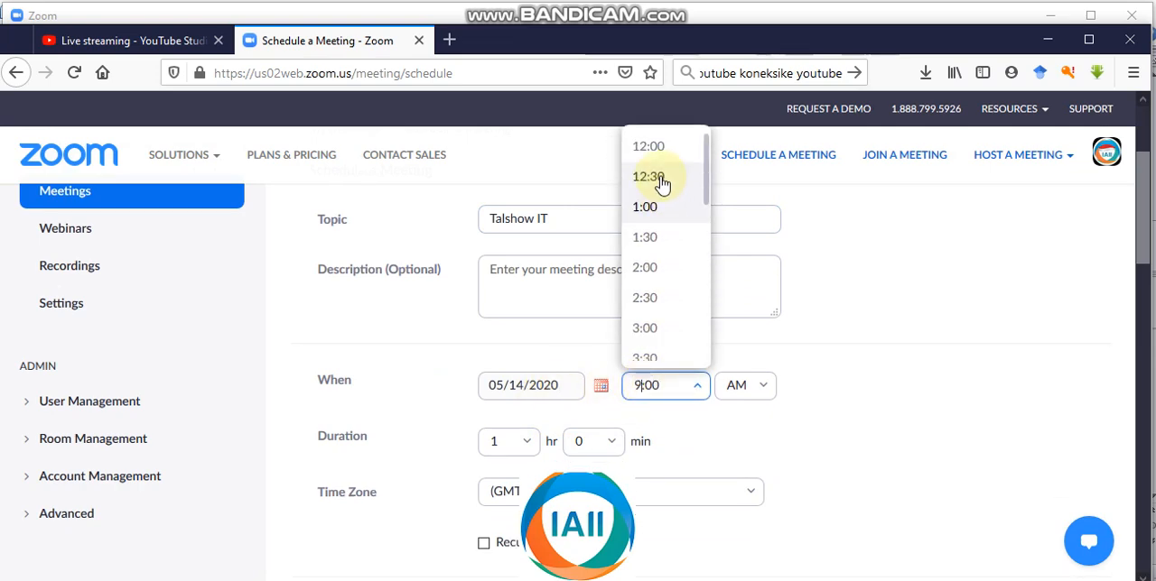
key(BackSpace)
text(8)
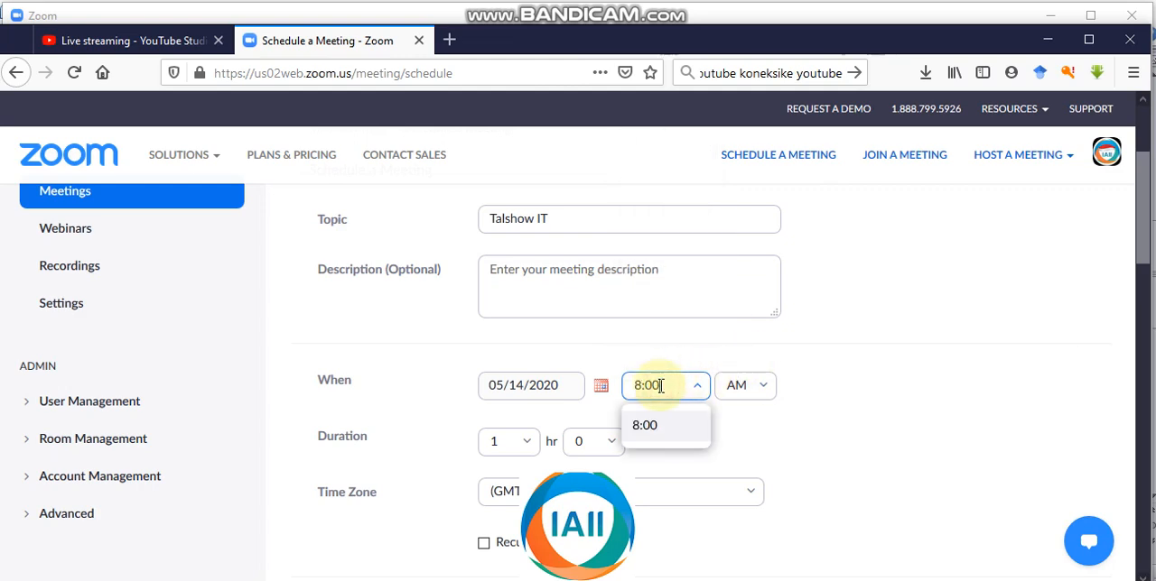
key(BackSpace)
key(BackSpace)
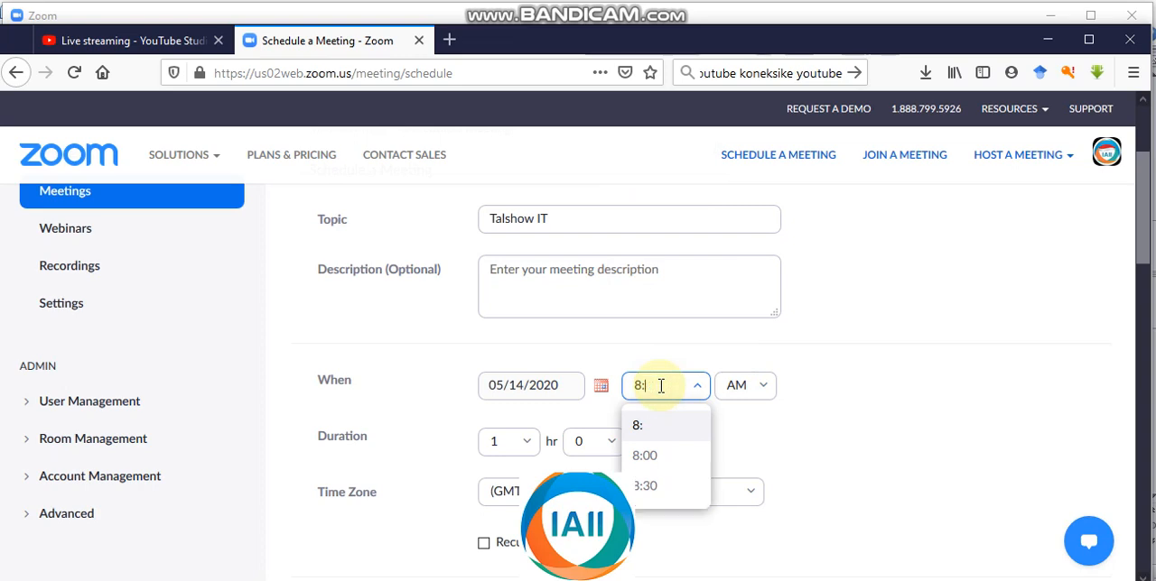
text(05)
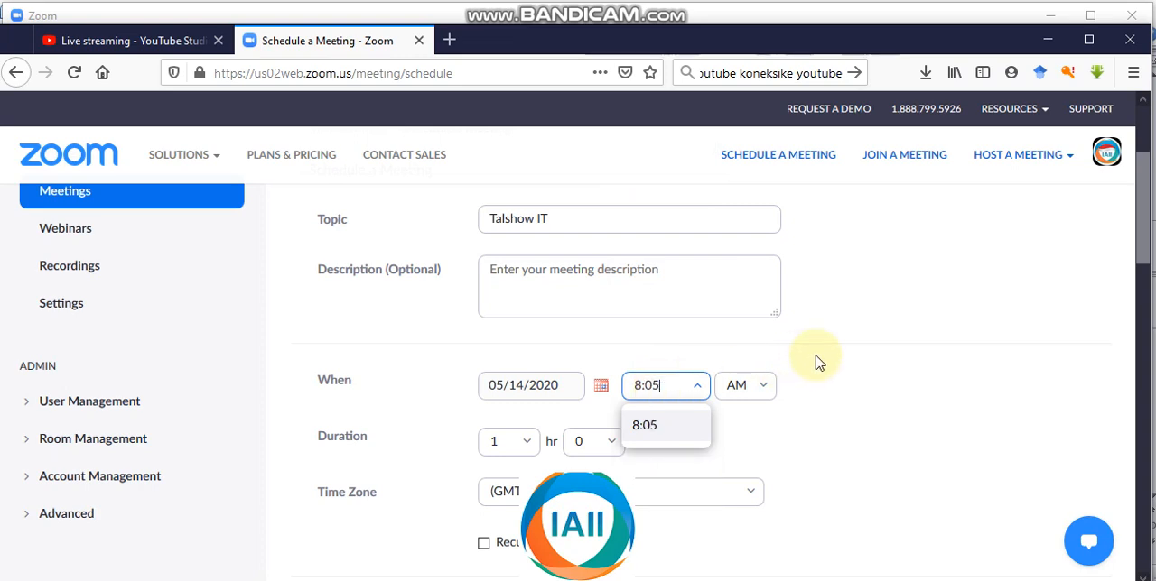
click(817, 361)
Step: Examine the remaining meeting settings: duration, time zone, registration, meeting ID, password, video, audio and meeting options
scroll(542, 442, down, 1)
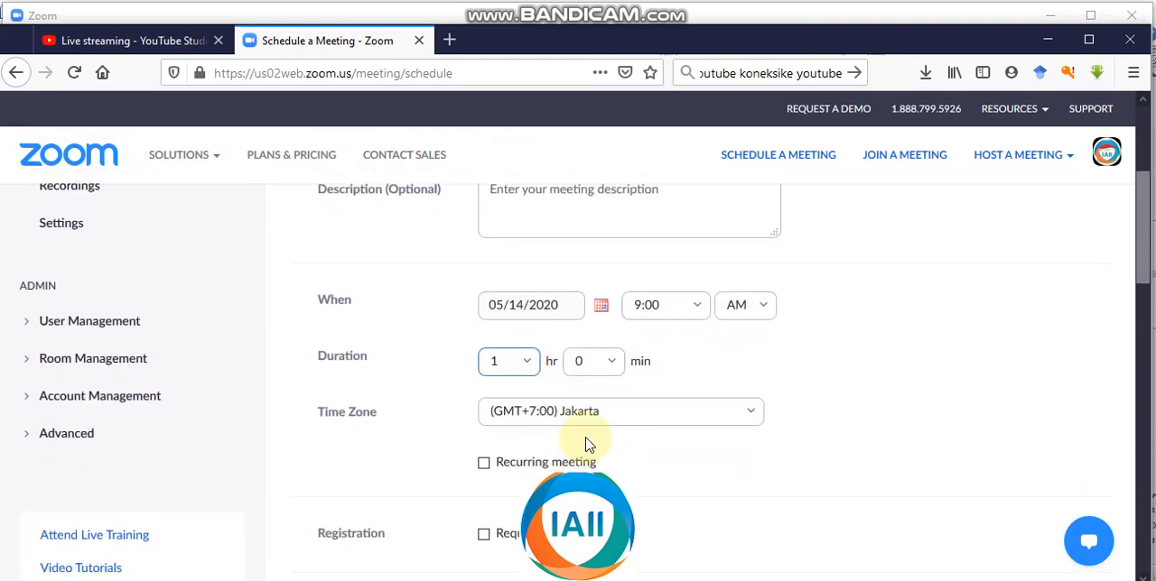
scroll(641, 413, down, 3)
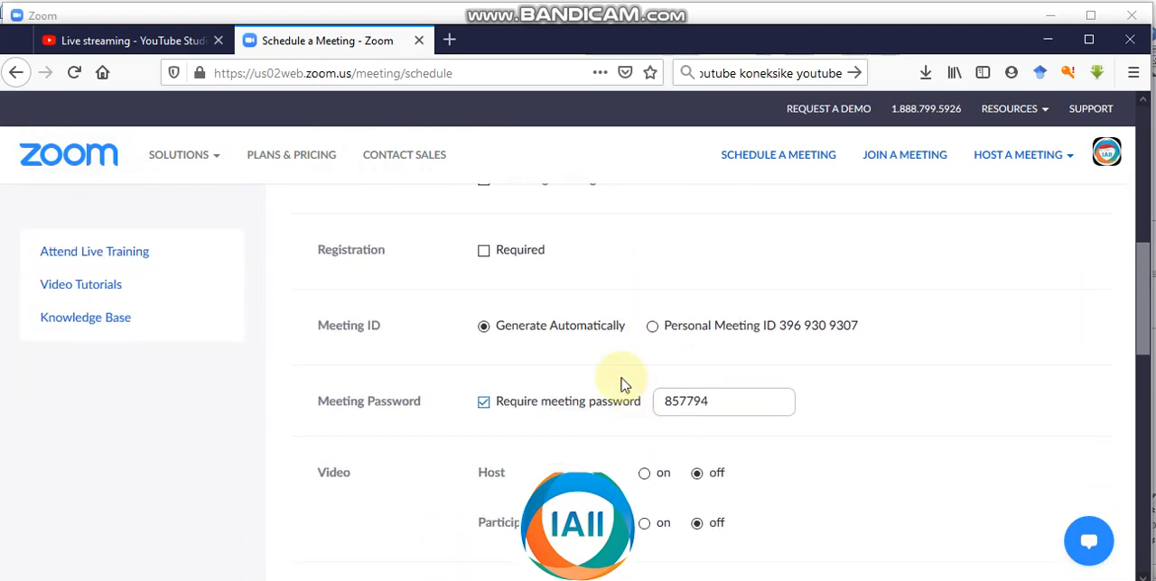
scroll(542, 366, down, 2)
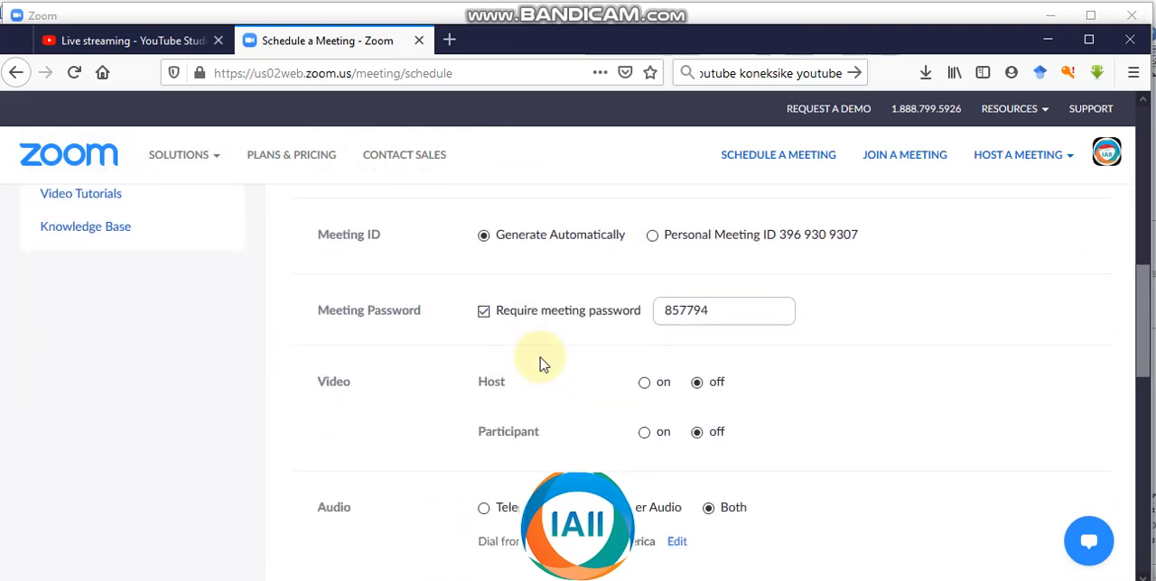
scroll(544, 370, down, 4)
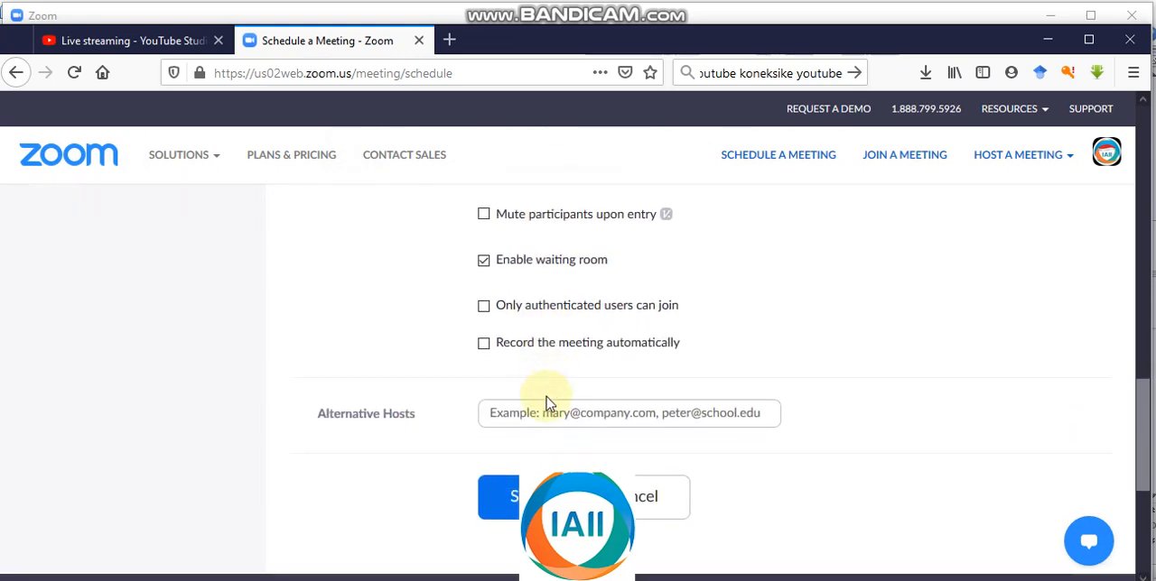
scroll(529, 357, up, 4)
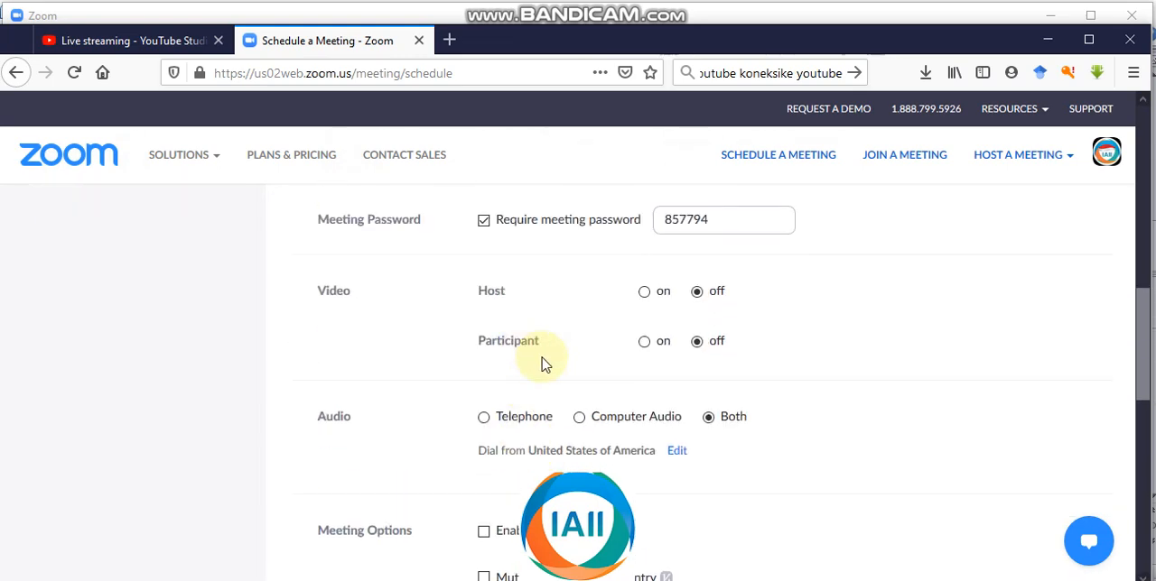
scroll(632, 382, up, 2)
scroll(637, 382, down, 5)
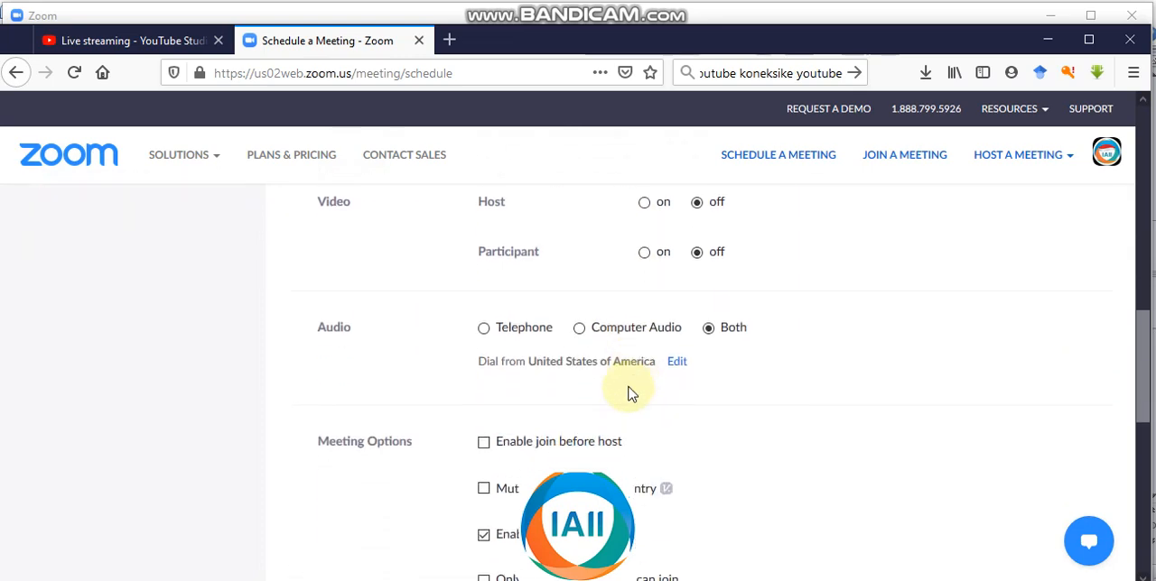
Step: Save the new Talshow IT meeting and show the list of upcoming meetings
scroll(587, 411, down, 3)
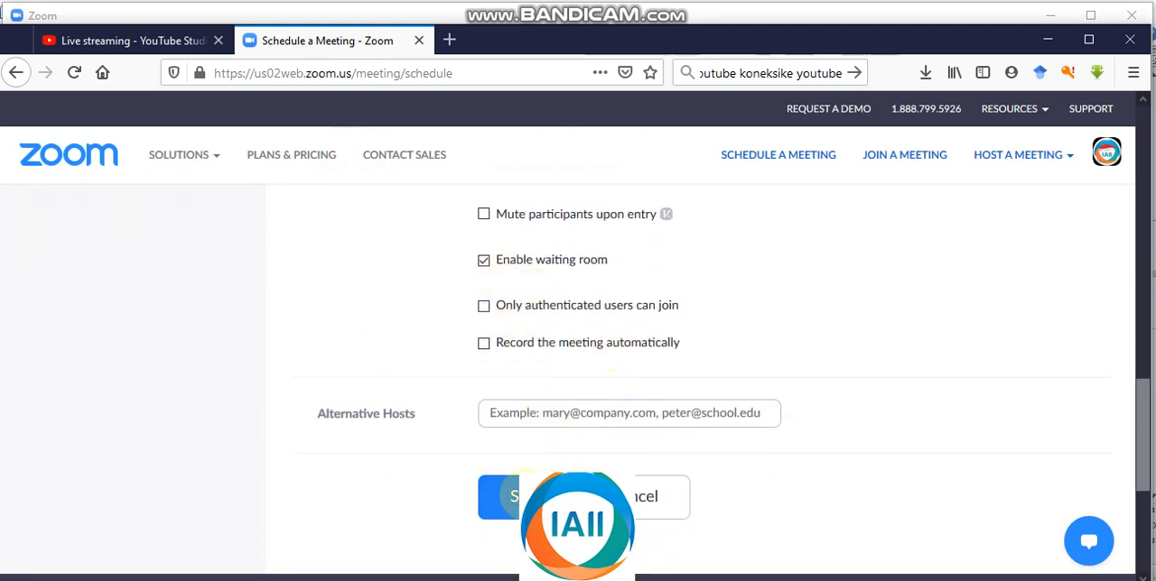
click(505, 496)
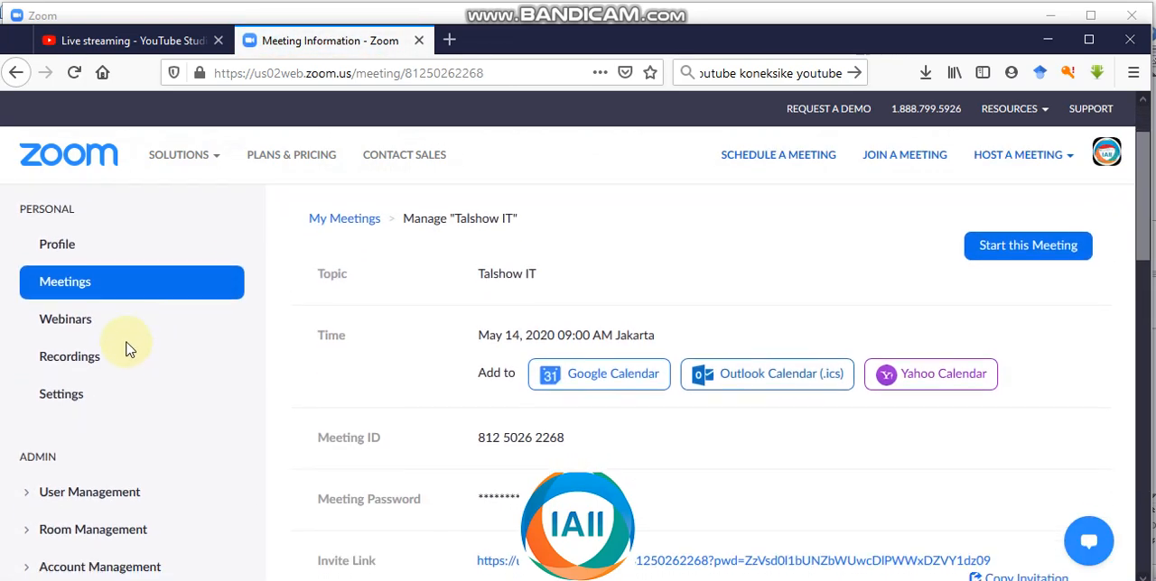
click(71, 288)
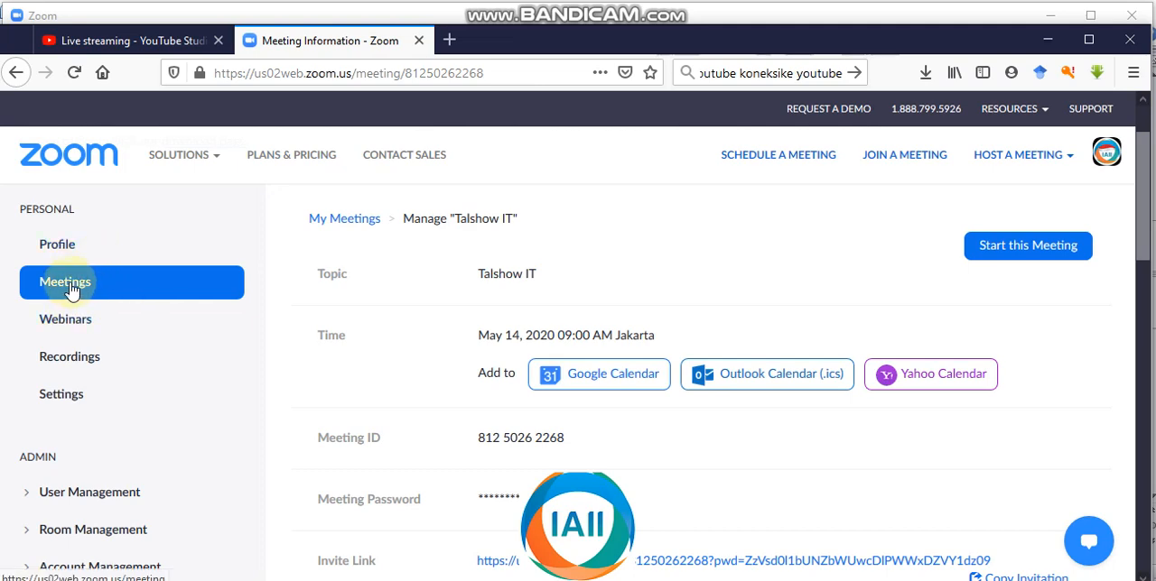
click(71, 290)
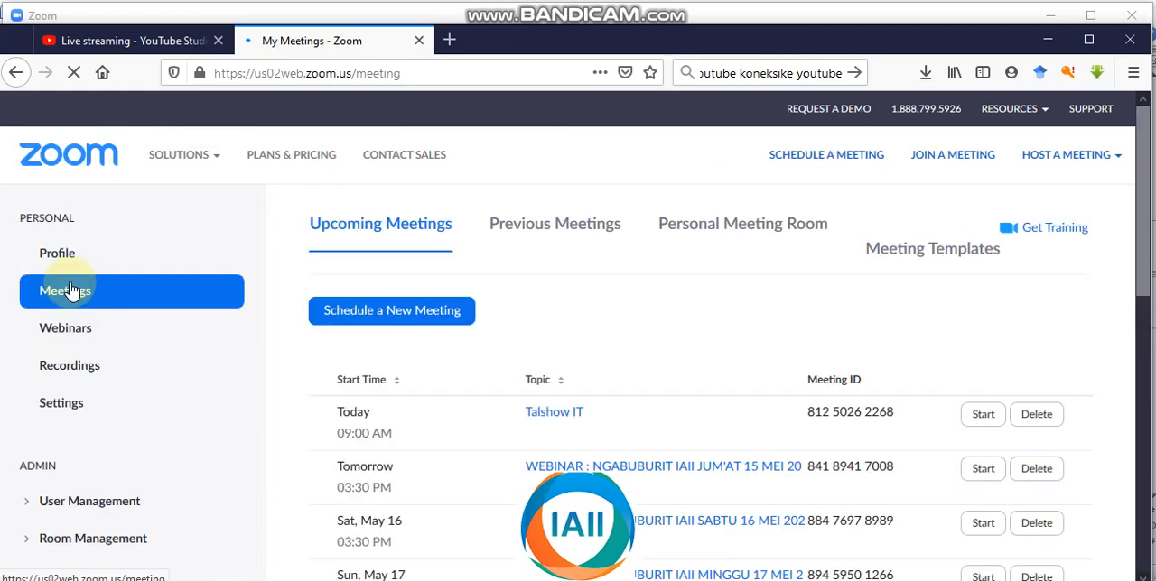
scroll(529, 369, down, 3)
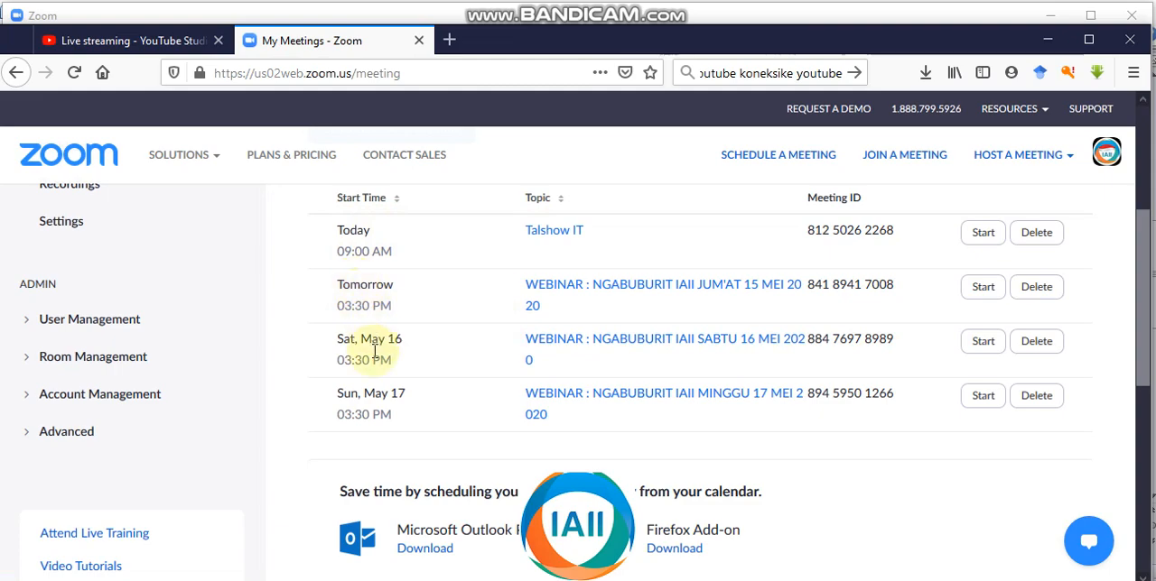
Step: Open the Talshow IT meeting's details and bring up its custom live stream service settings
click(562, 235)
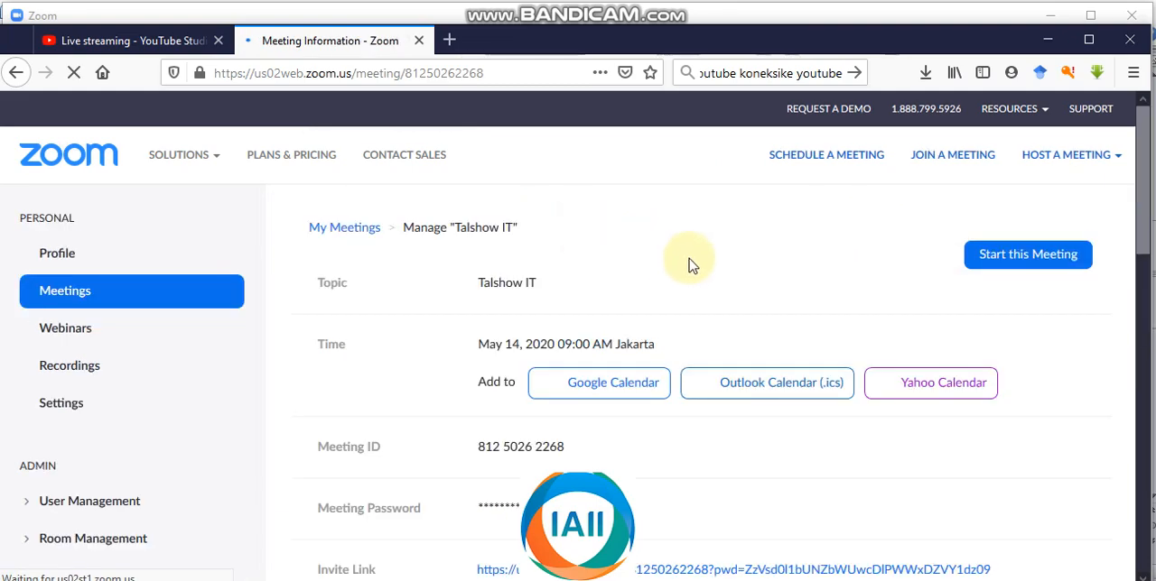
scroll(679, 271, down, 3)
scroll(679, 287, down, 6)
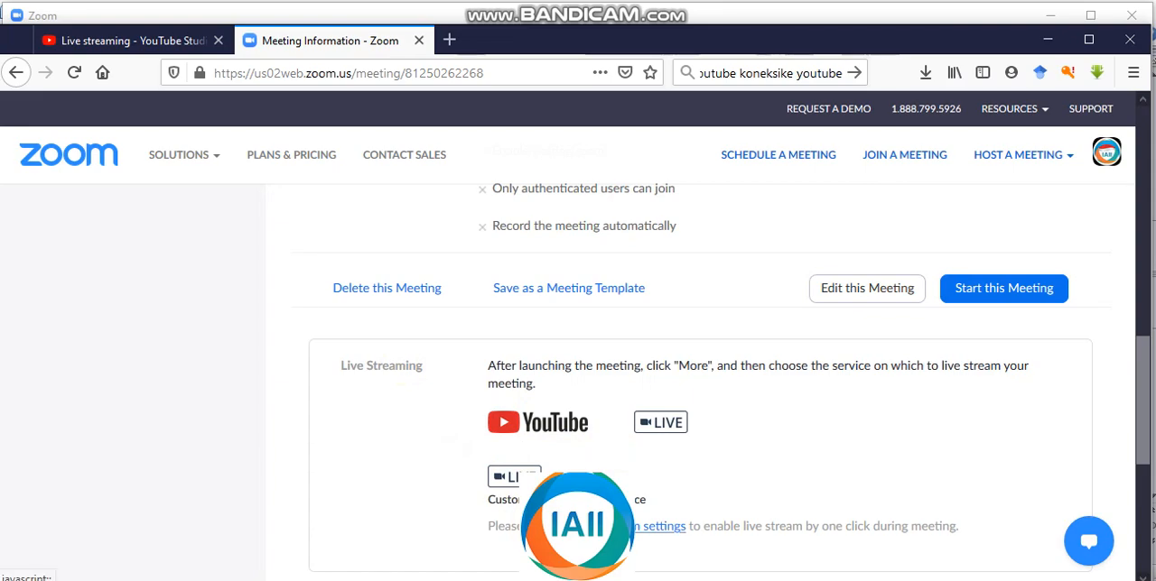
click(596, 526)
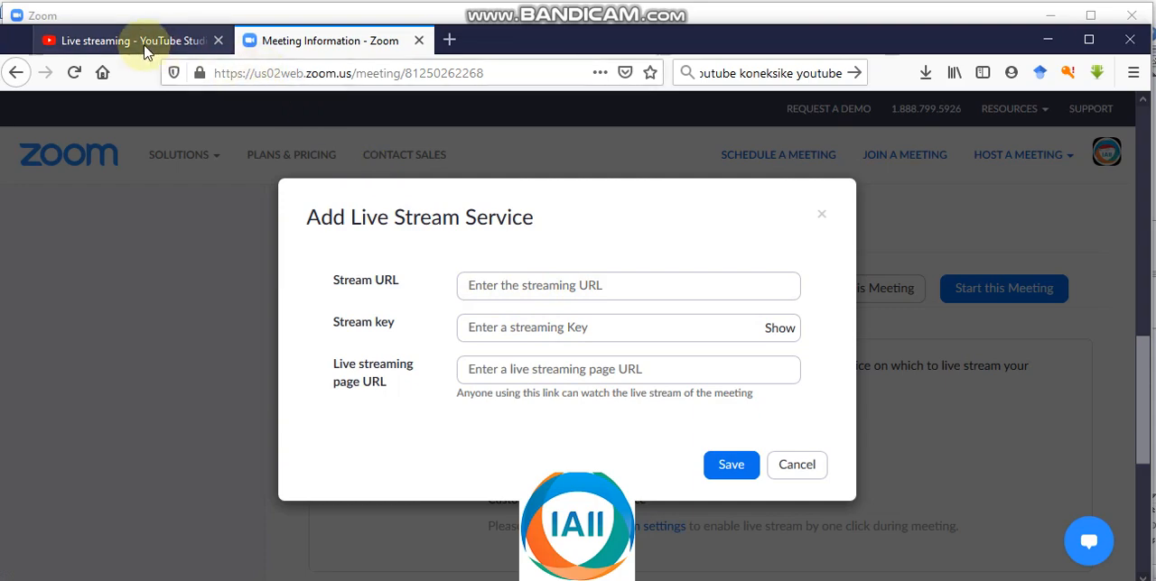
Step: Copy the stream key from YouTube Studio and paste it as the stream key of Zoom's live stream service
click(140, 42)
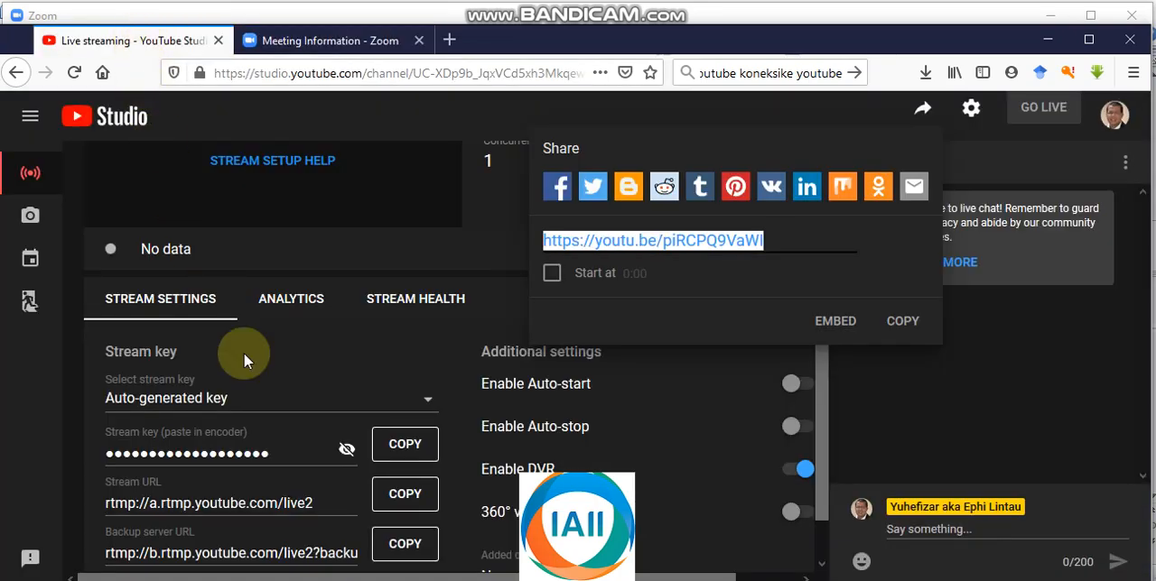
click(411, 454)
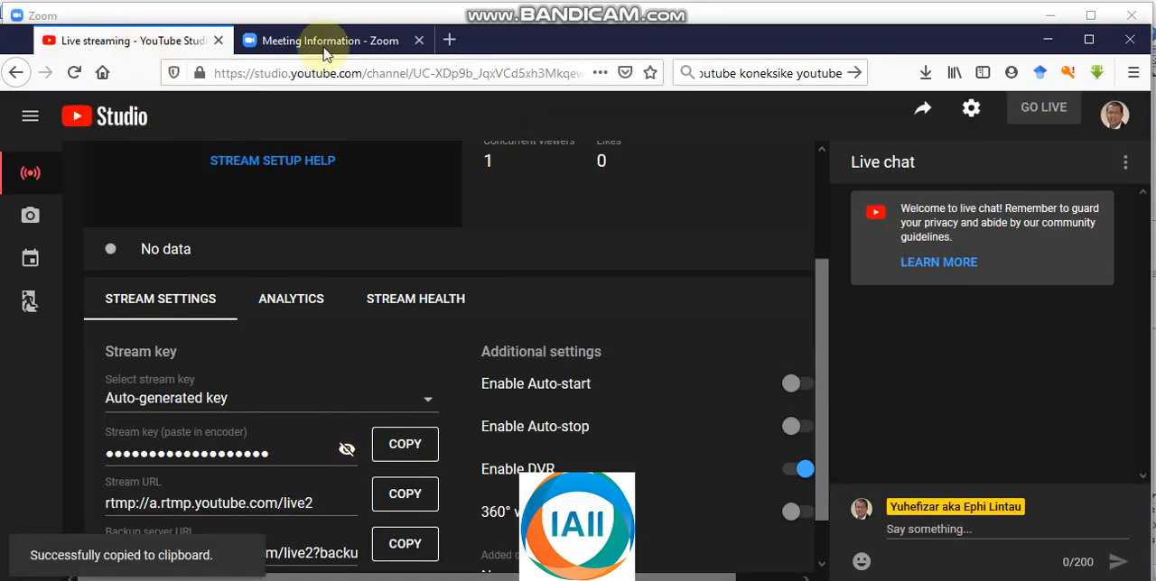
click(323, 41)
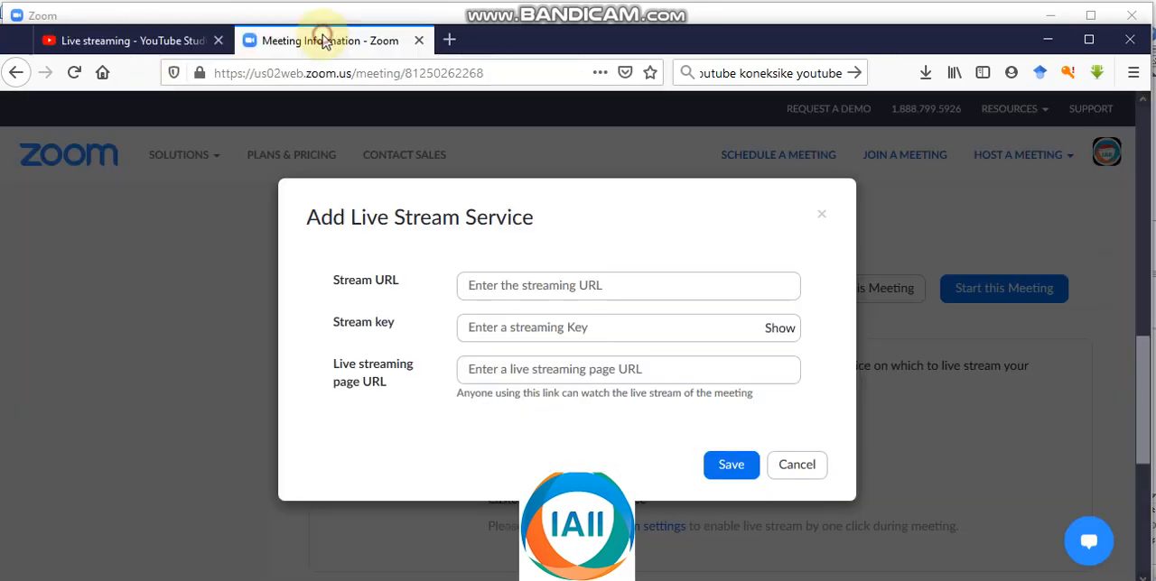
click(493, 329)
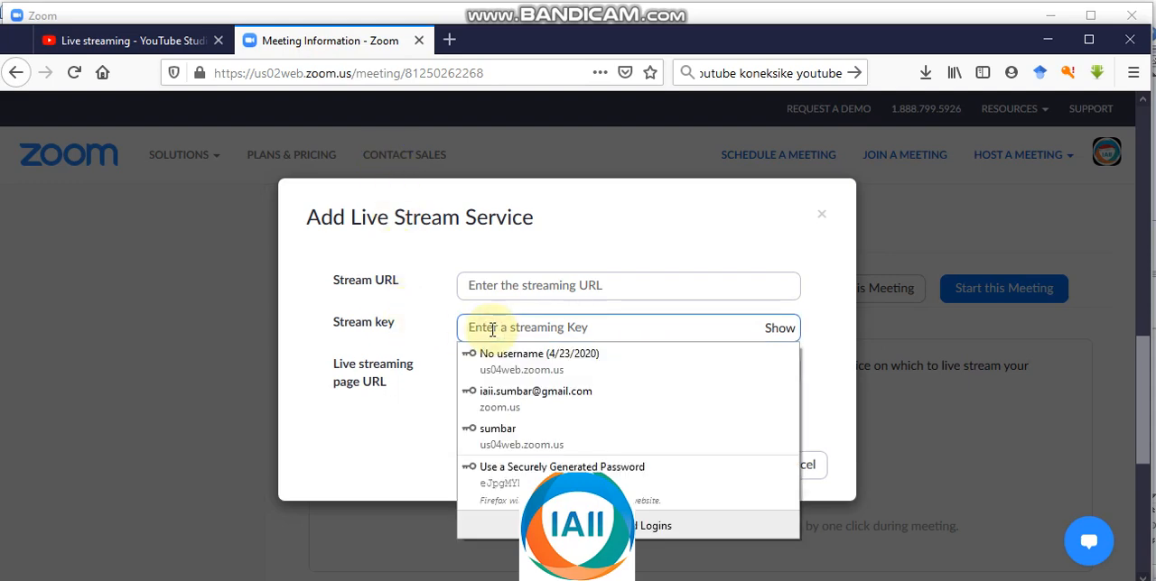
key(ctrl+v)
Step: Copy the stream URL rtmp://a.rtmp.youtube.com/live2 from YouTube Studio into the Stream URL of Zoom's live stream service
click(203, 38)
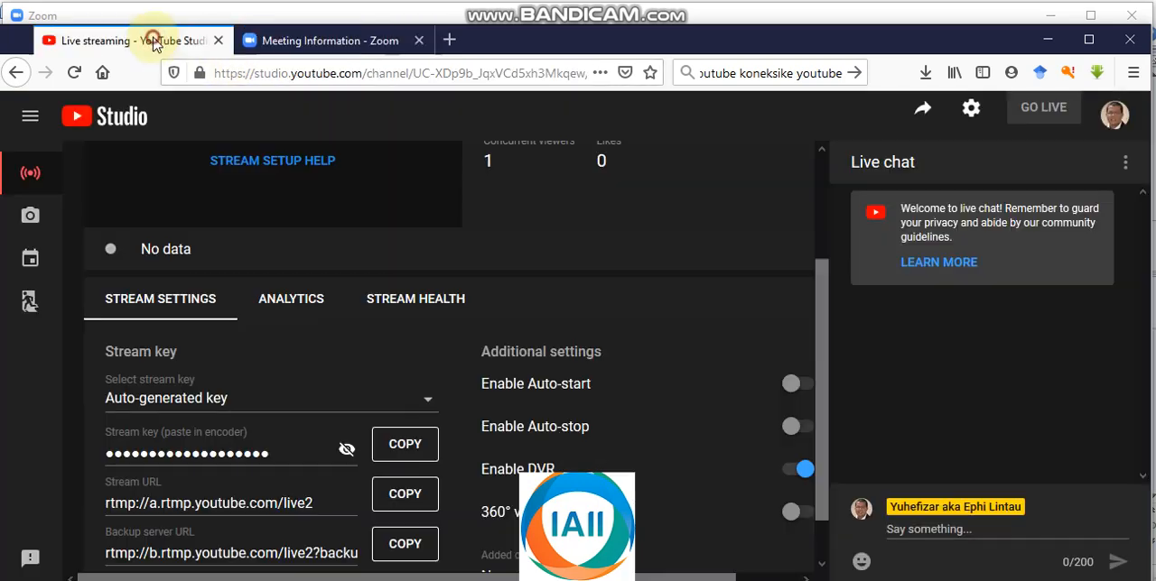
click(404, 503)
click(334, 41)
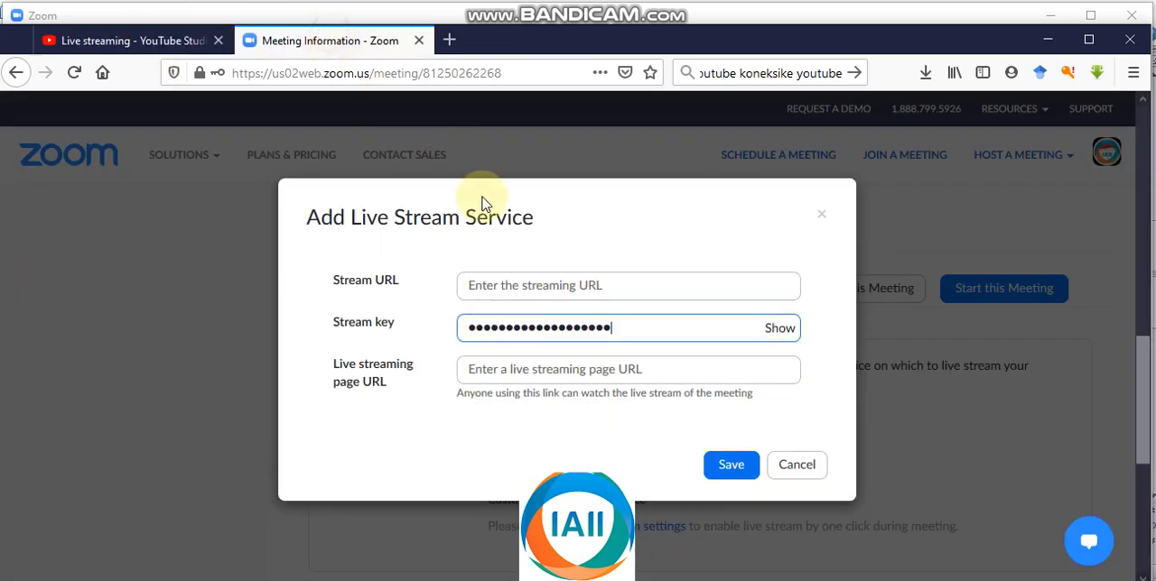
click(532, 285)
key(ctrl+v)
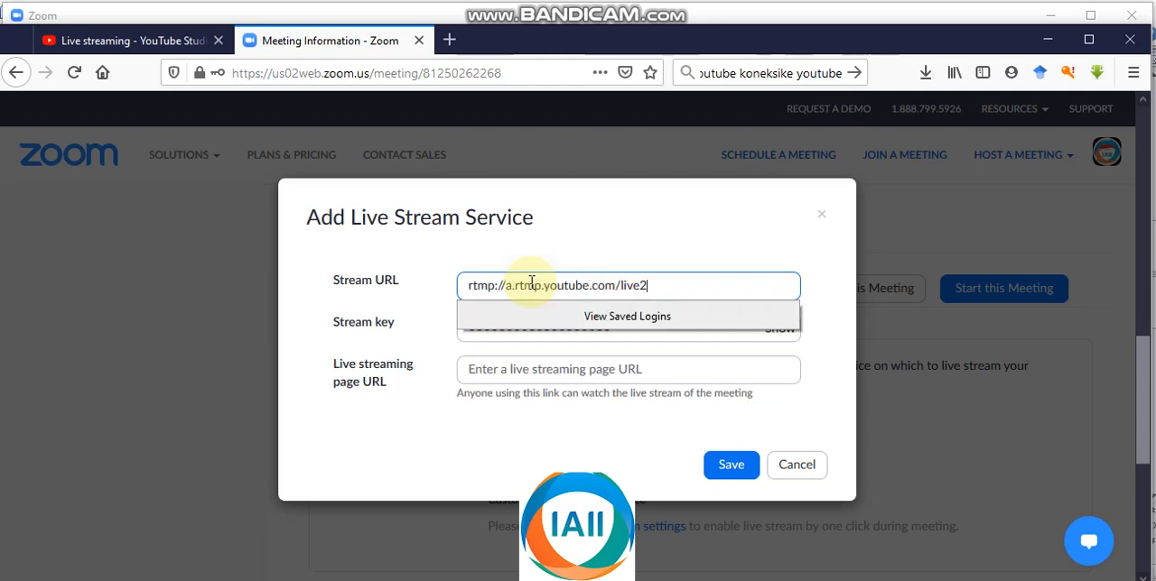
click(486, 371)
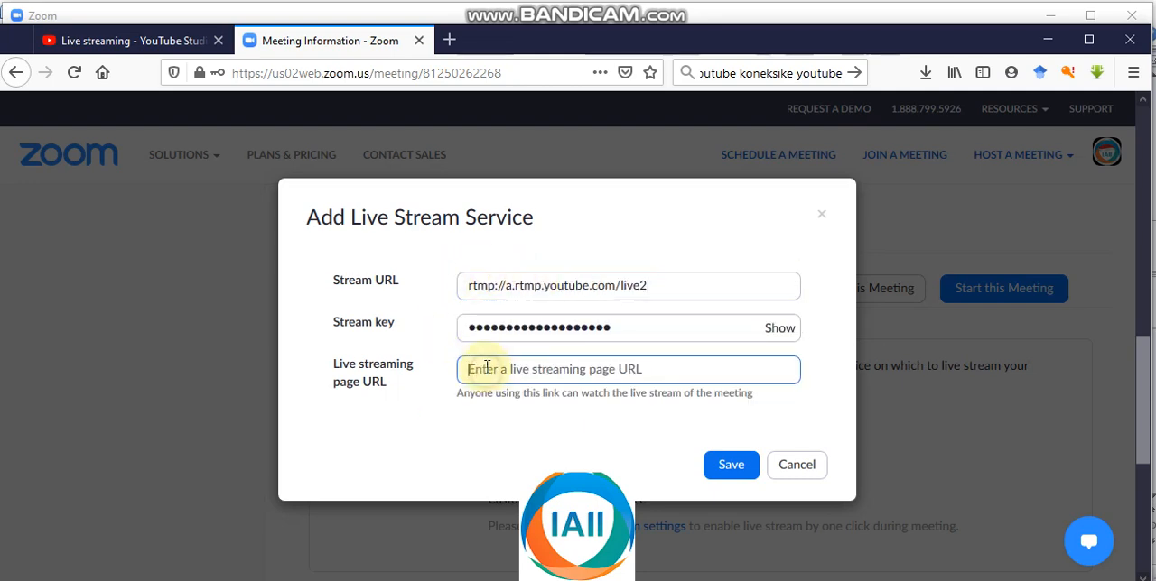
click(161, 43)
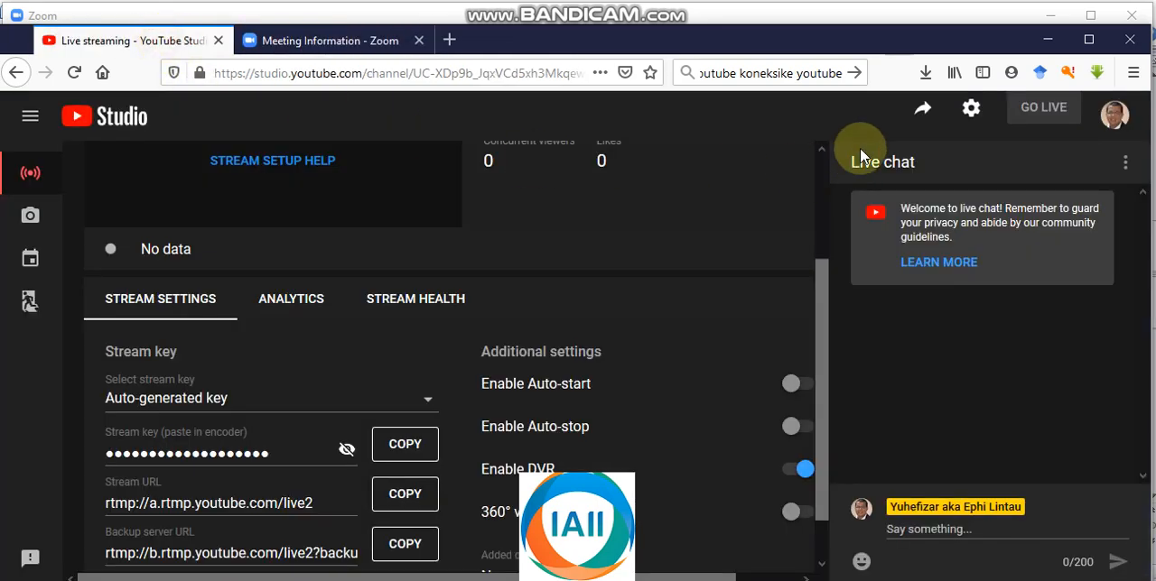
click(919, 108)
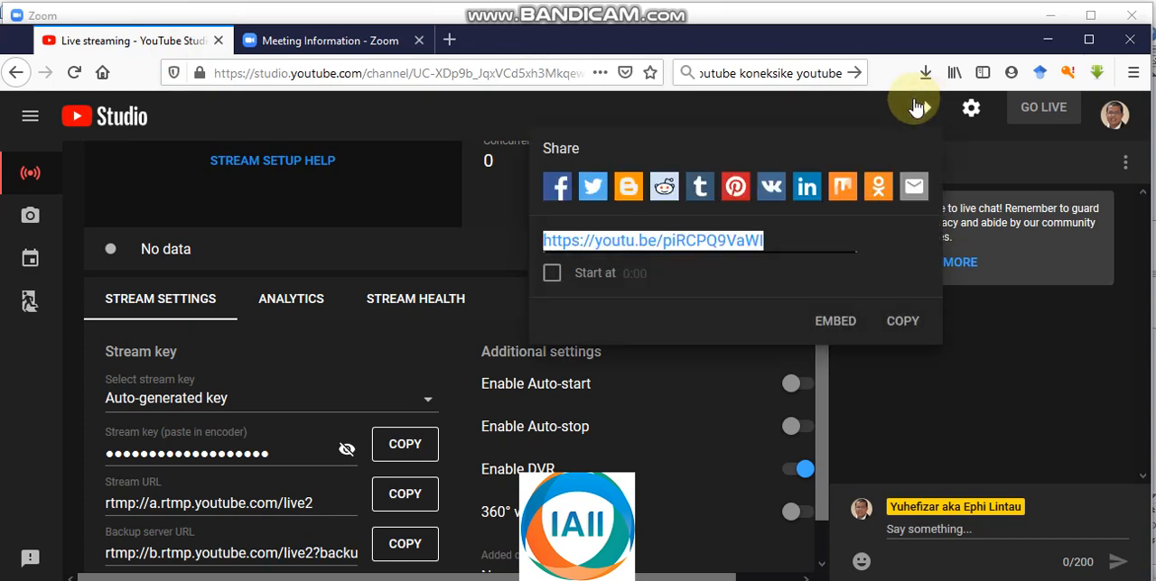
right_click(730, 241)
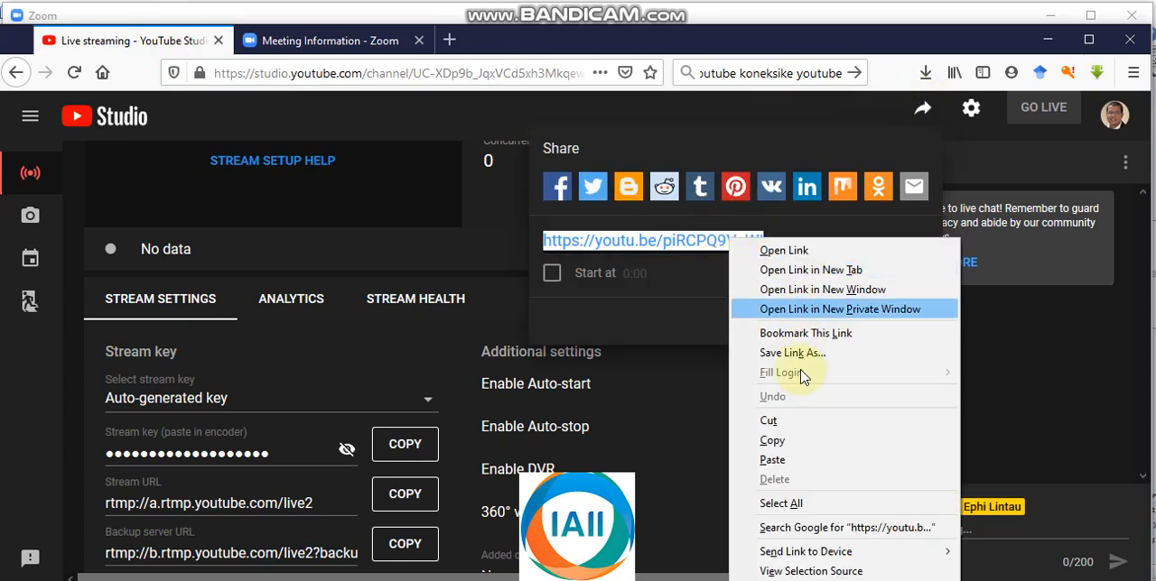
click(774, 440)
click(361, 41)
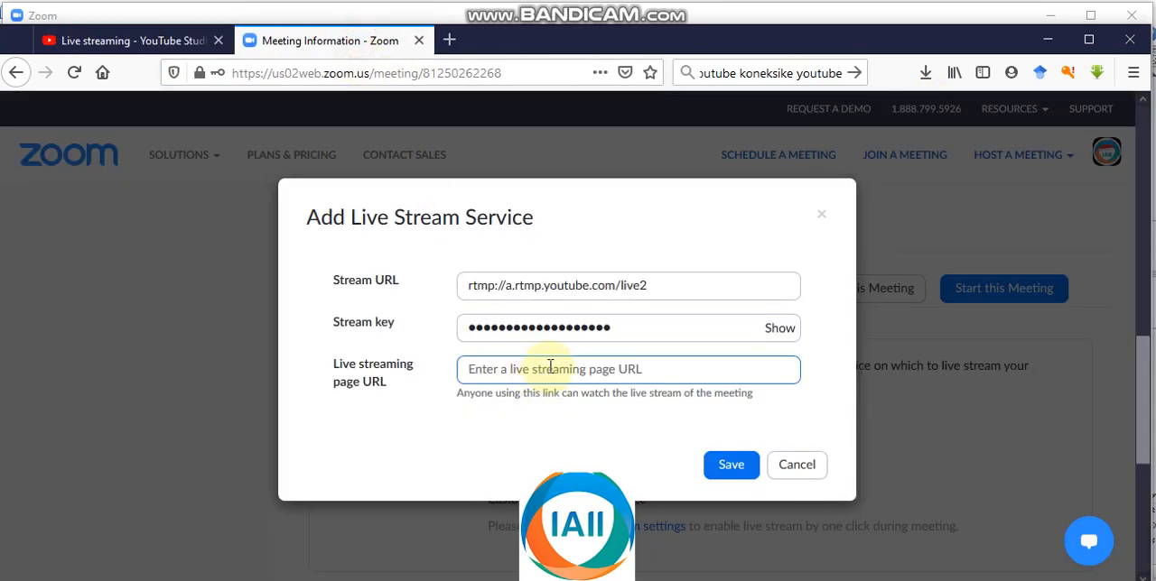
key(ctrl+v)
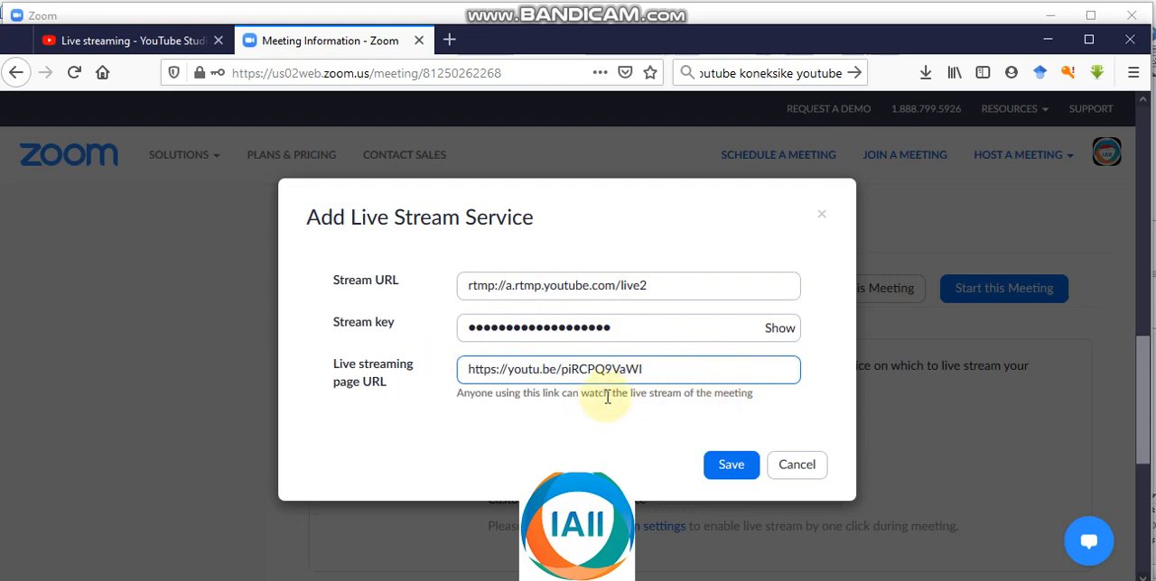
click(731, 471)
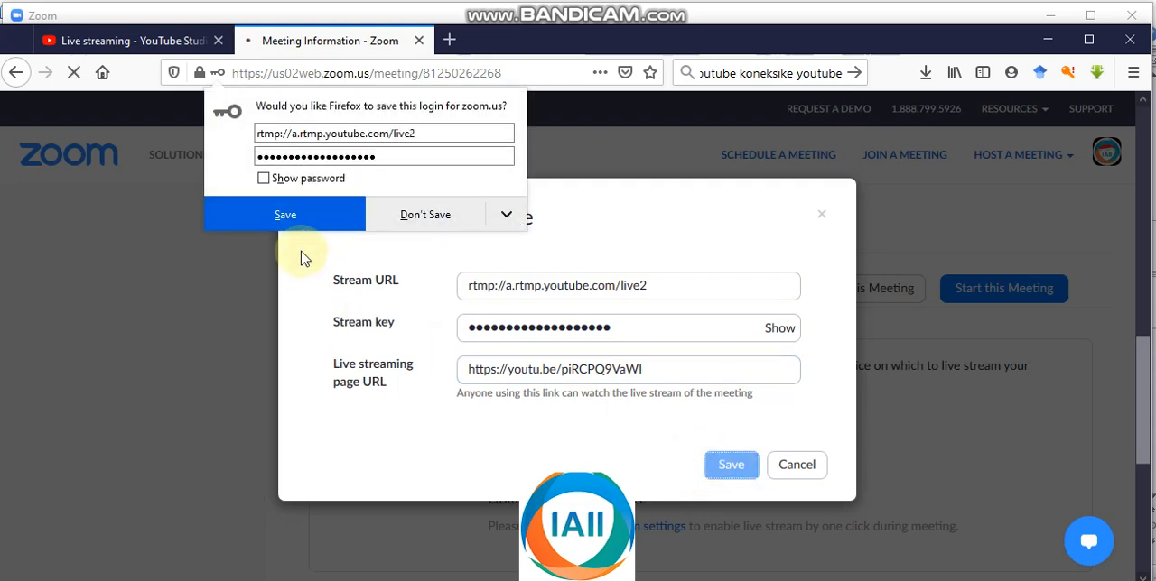
click(449, 225)
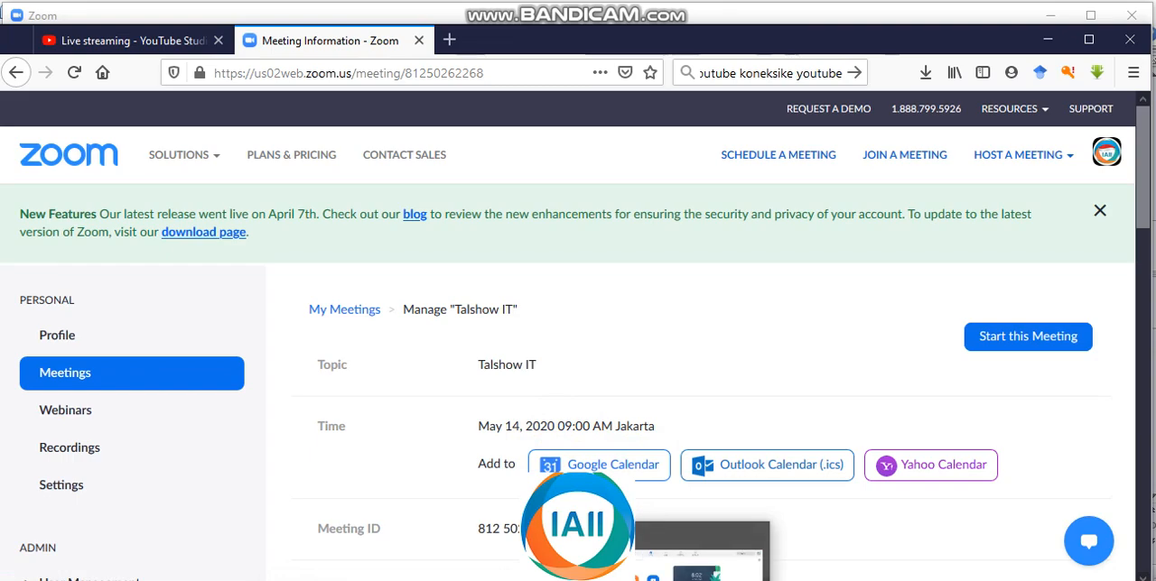
Step: Switch to the Zoom desktop app, start the Talshow IT meeting and join it with computer audio
click(702, 576)
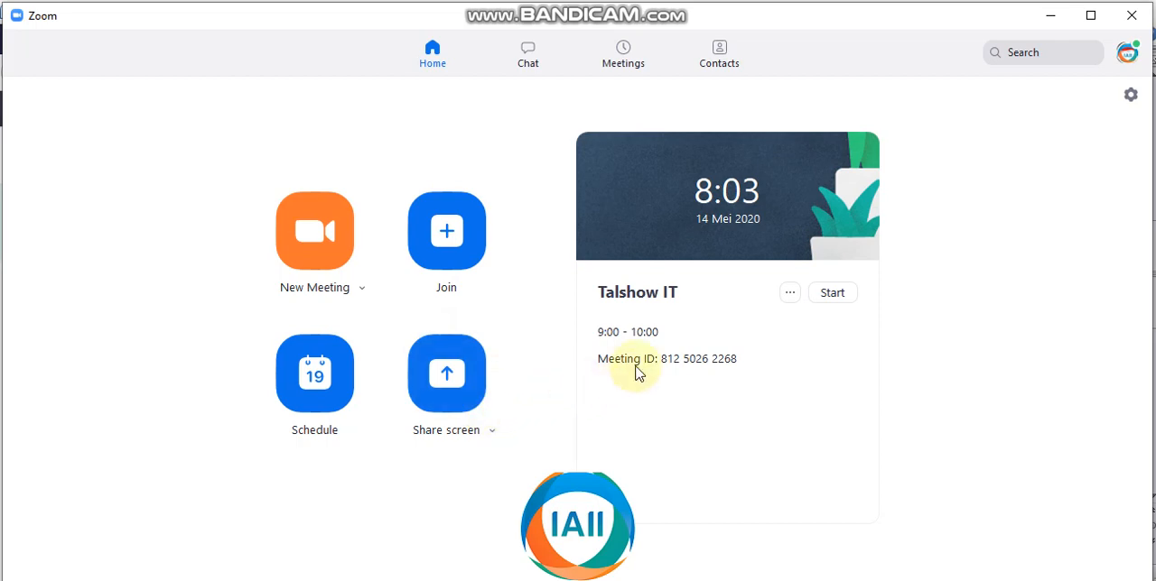
click(625, 68)
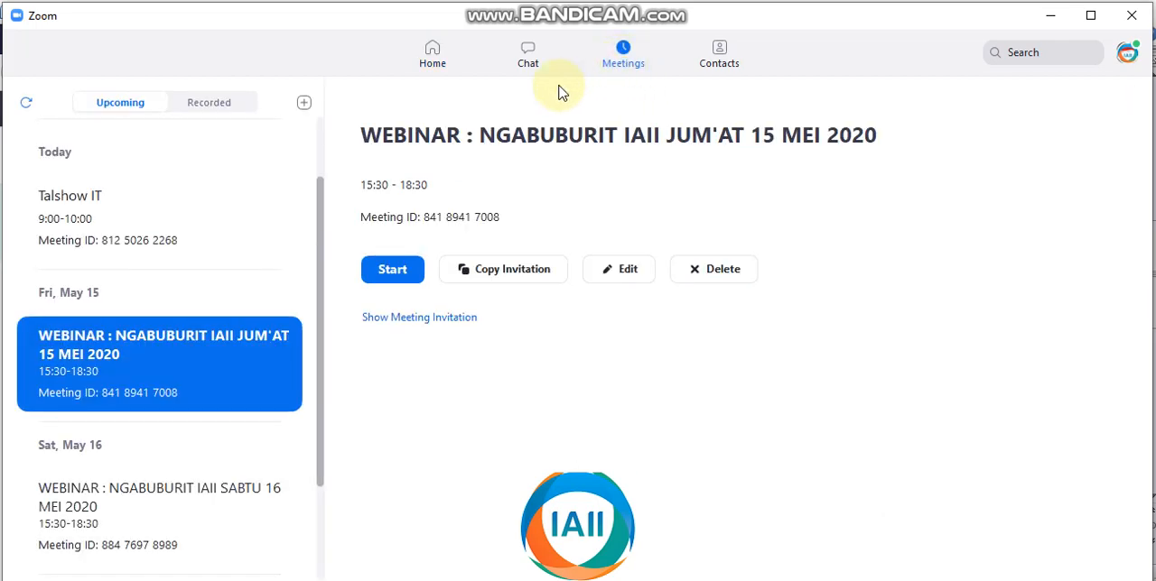
click(79, 218)
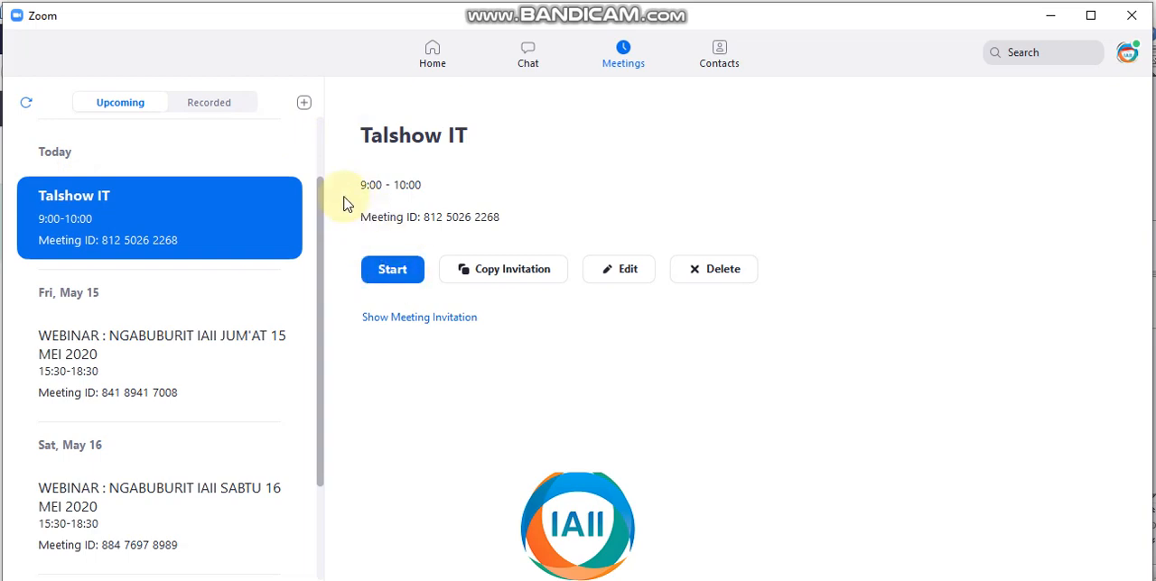
click(391, 273)
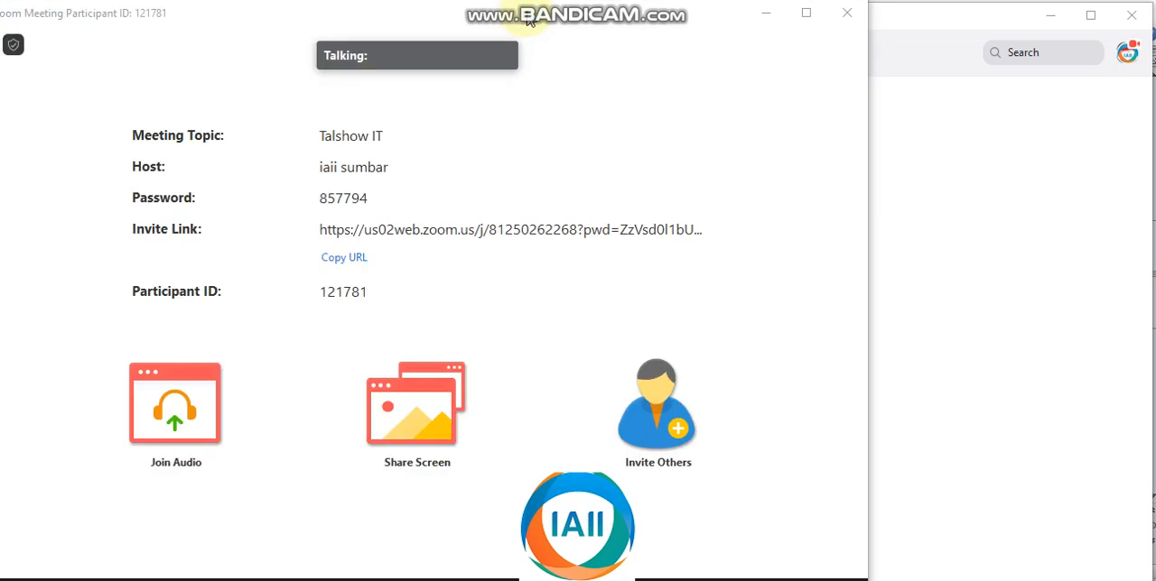
drag(530, 20, 723, 18)
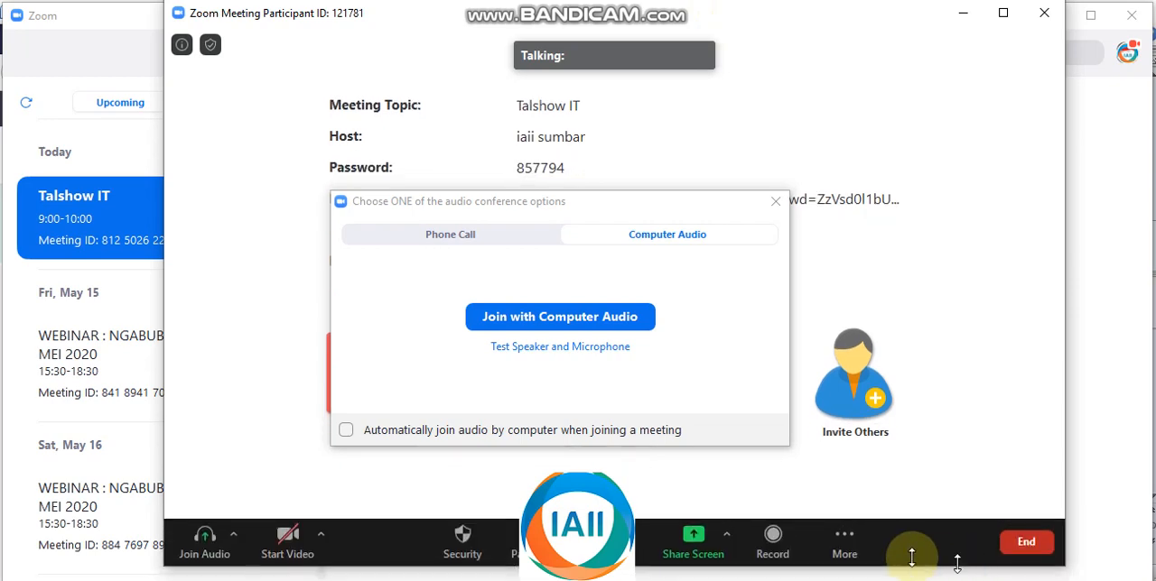
click(562, 318)
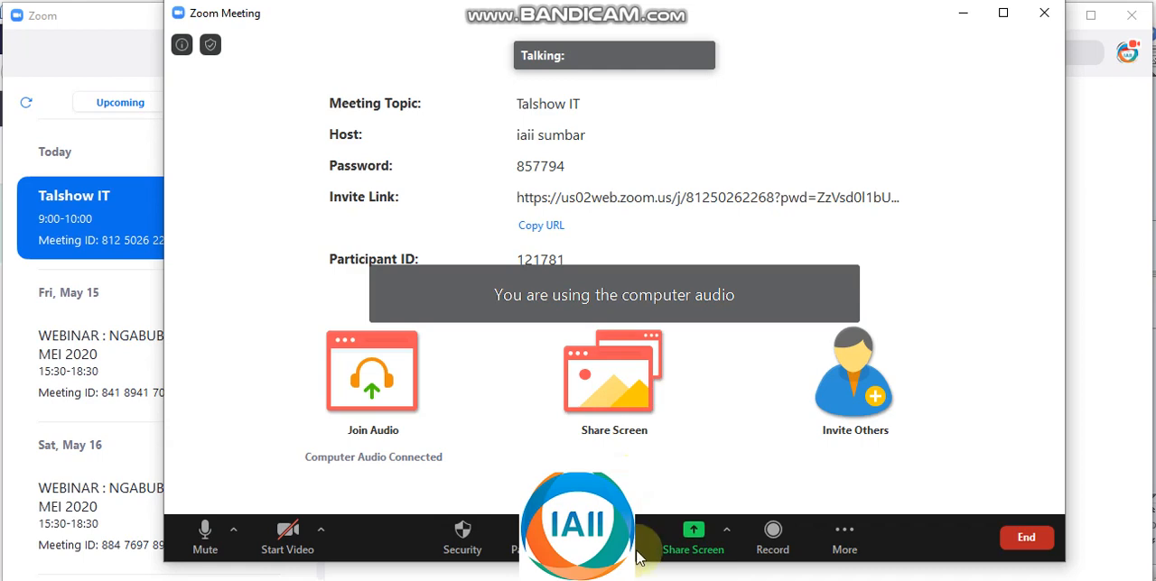
Step: Start broadcasting the Zoom meeting with Live on YouTube and choose the channel owner's Google account for the connection
click(849, 536)
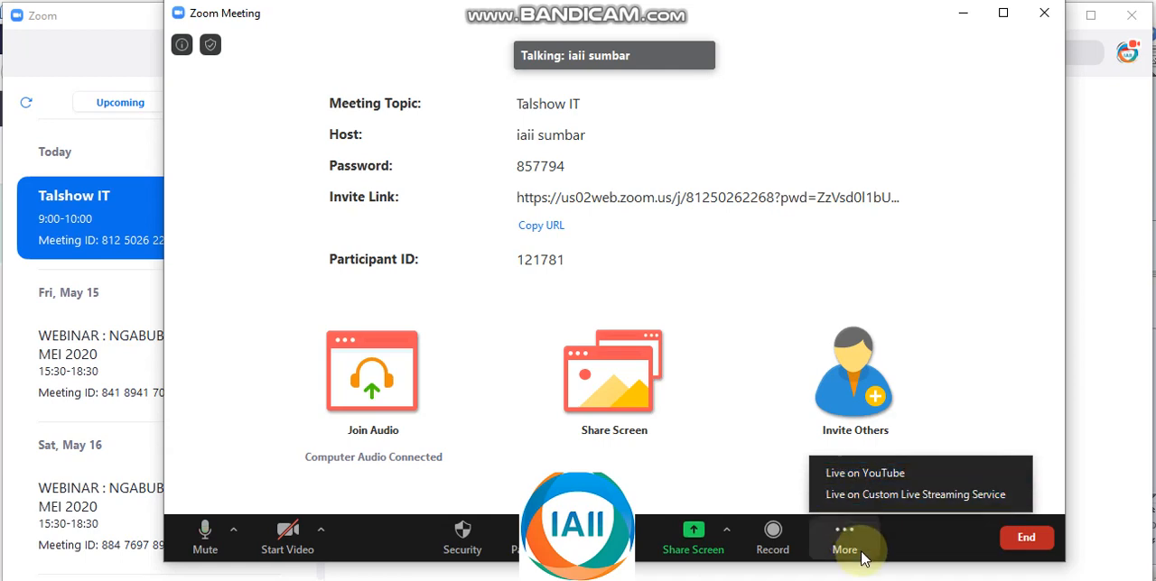
click(849, 479)
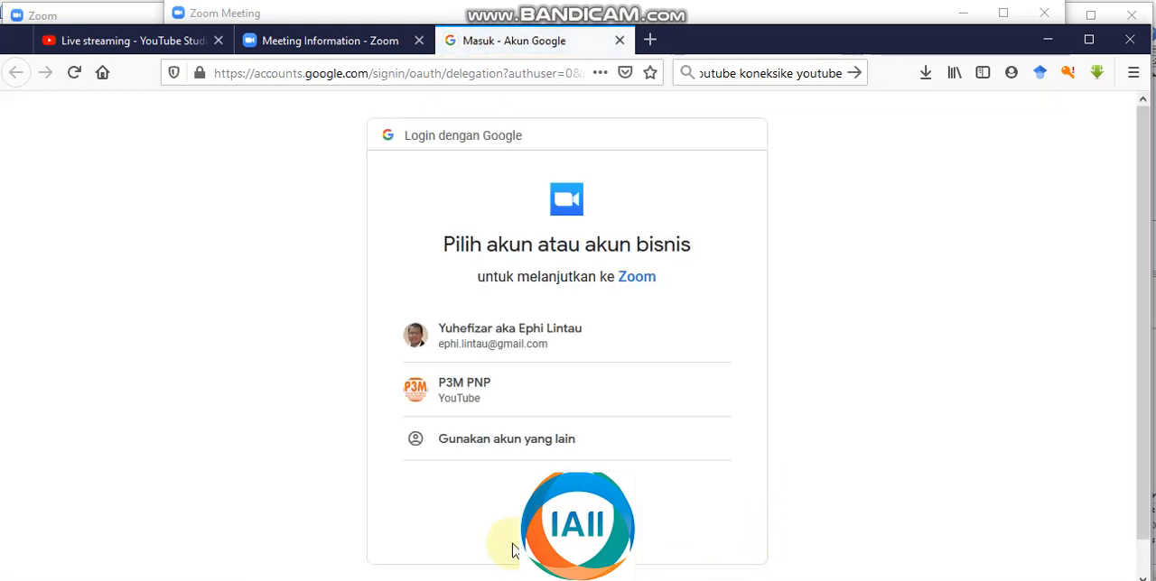
click(485, 335)
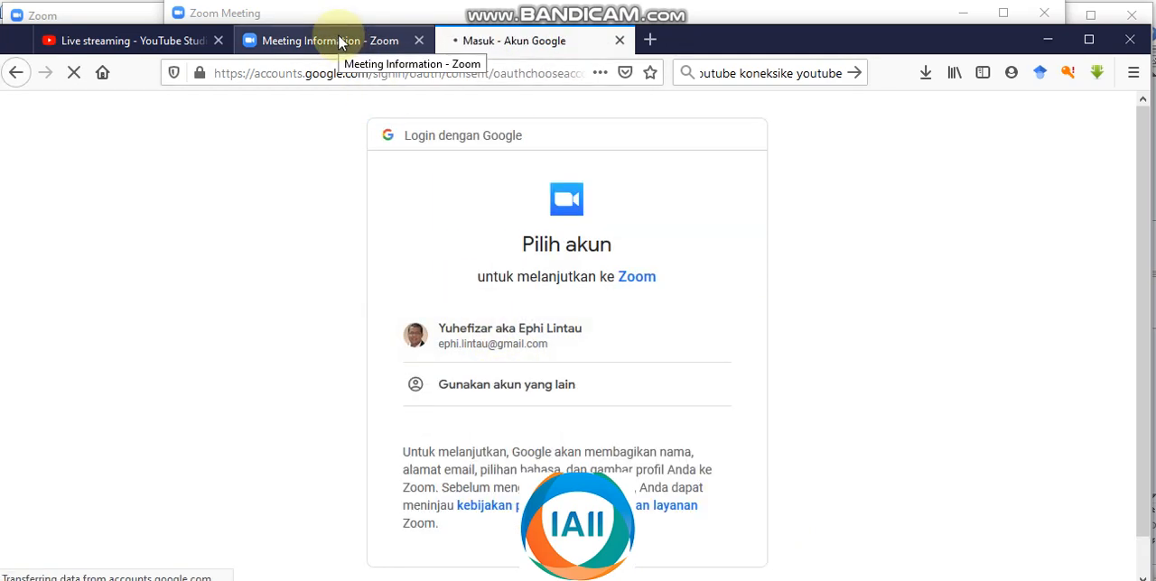
click(515, 348)
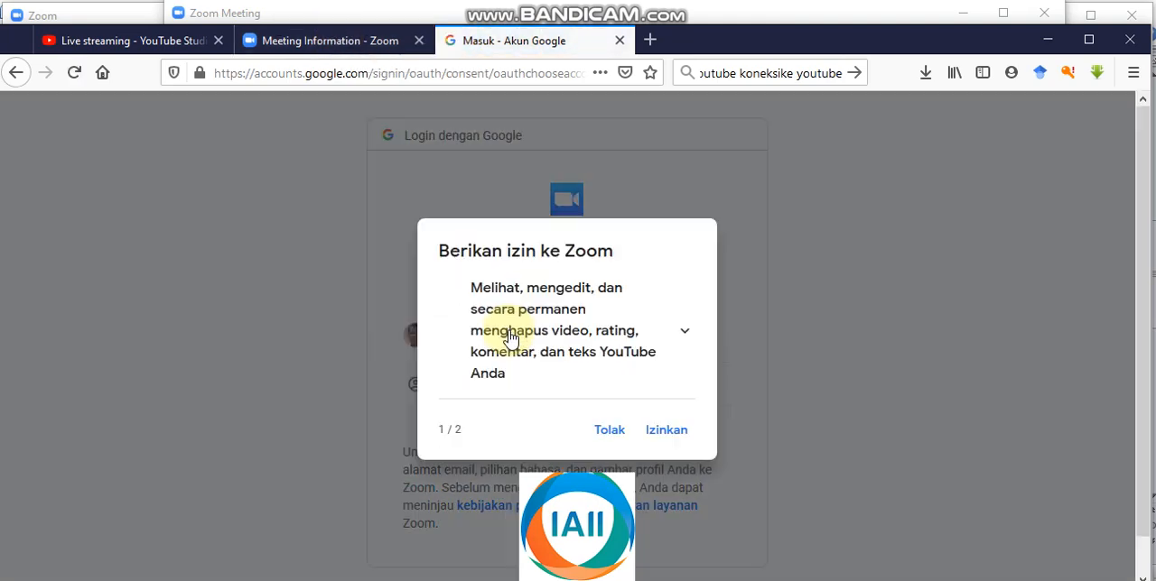
Step: Allow Zoom to manage the YouTube videos and account, and go live as Talshow IT with Public privacy
click(657, 433)
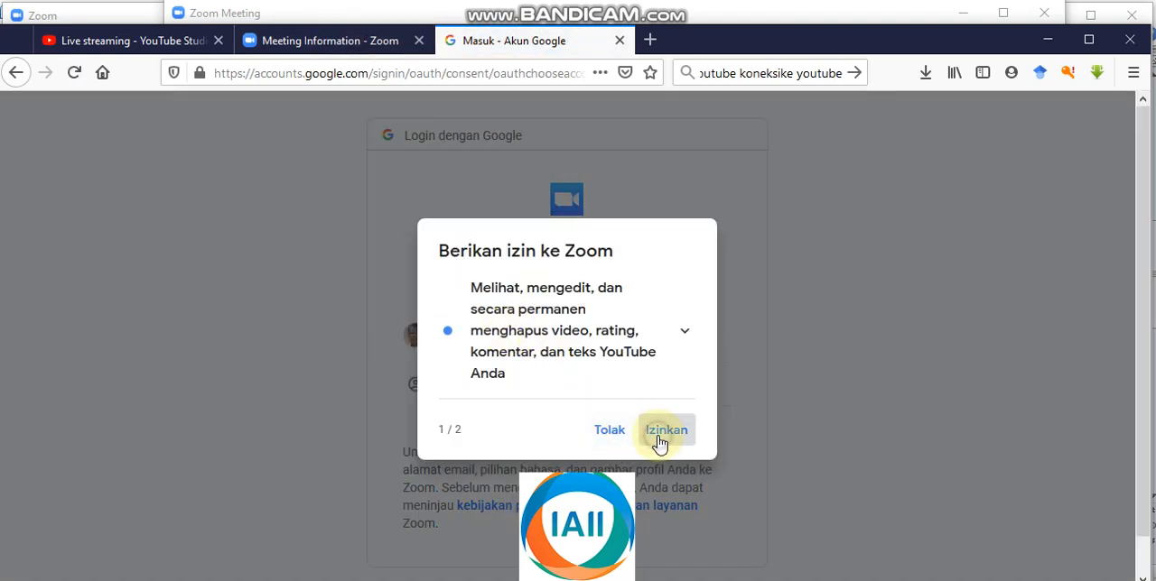
click(663, 401)
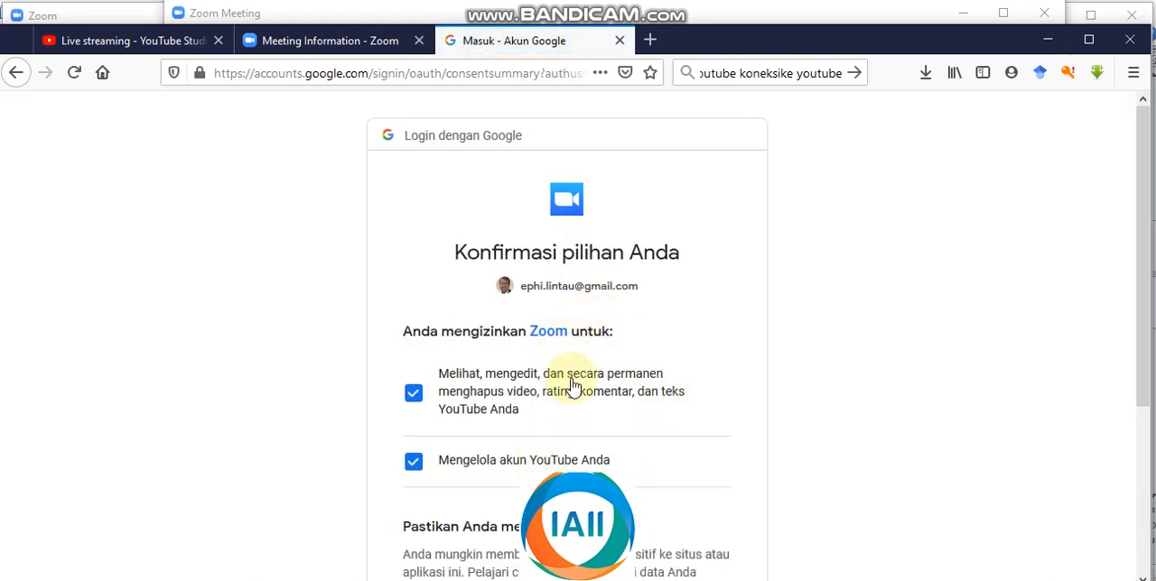
scroll(569, 379, down, 3)
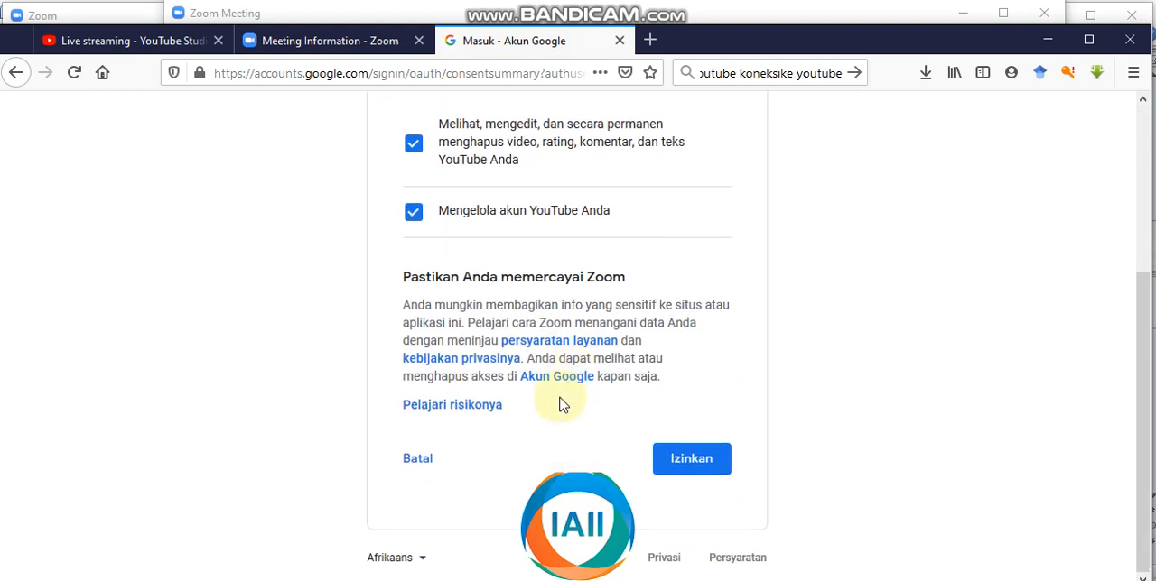
click(699, 459)
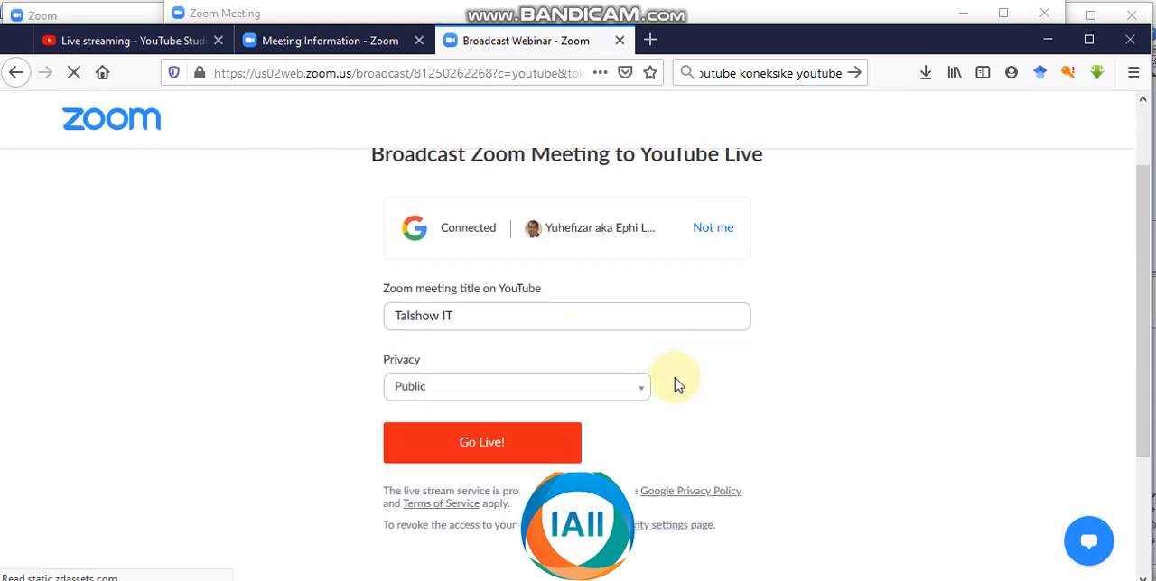
scroll(632, 361, down, 3)
click(509, 264)
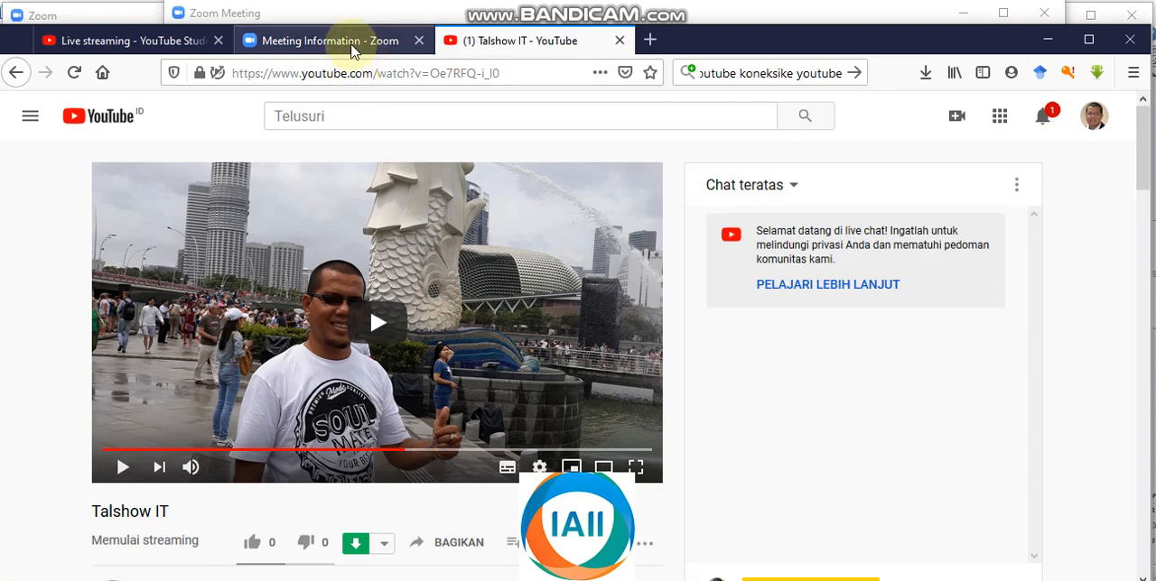
Step: Bring the Zoom meeting window over the Talk Show IT watch page, and check the stream in YouTube Studio
click(673, 580)
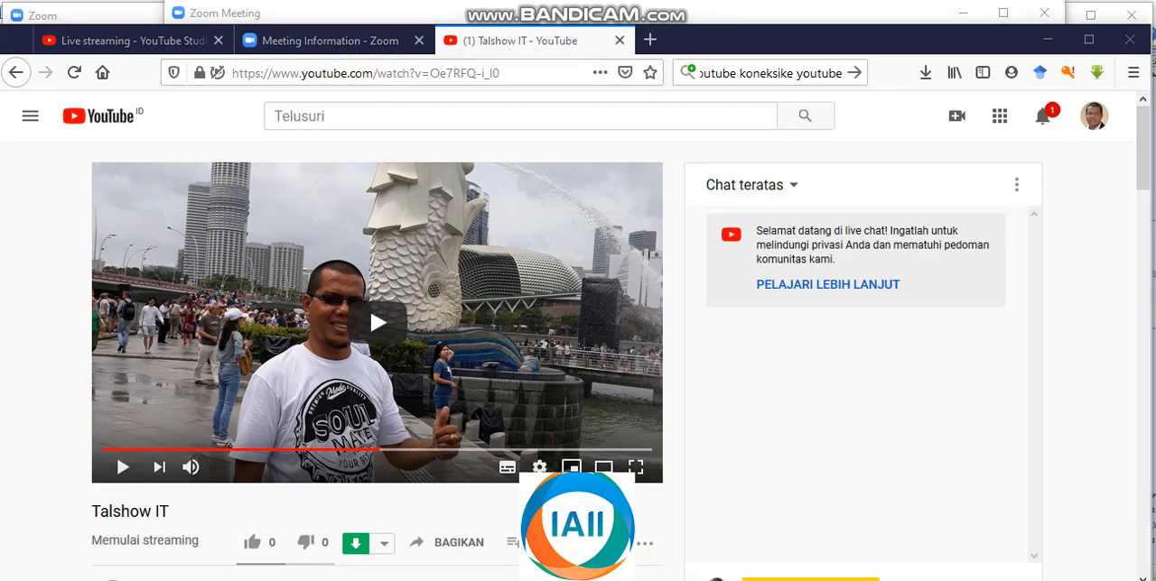
click(742, 579)
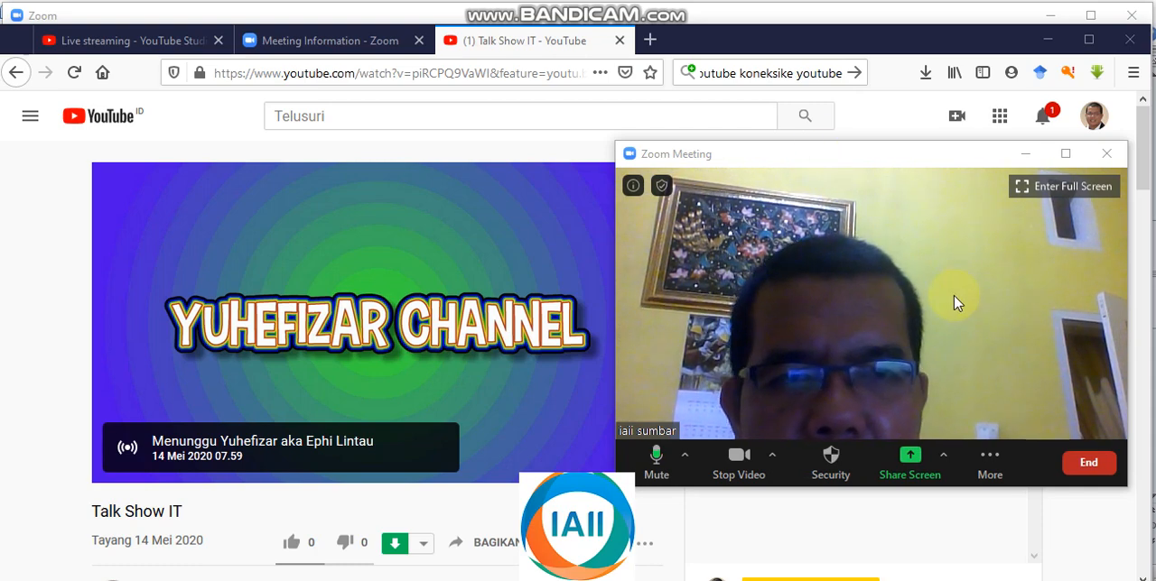
drag(908, 160, 879, 164)
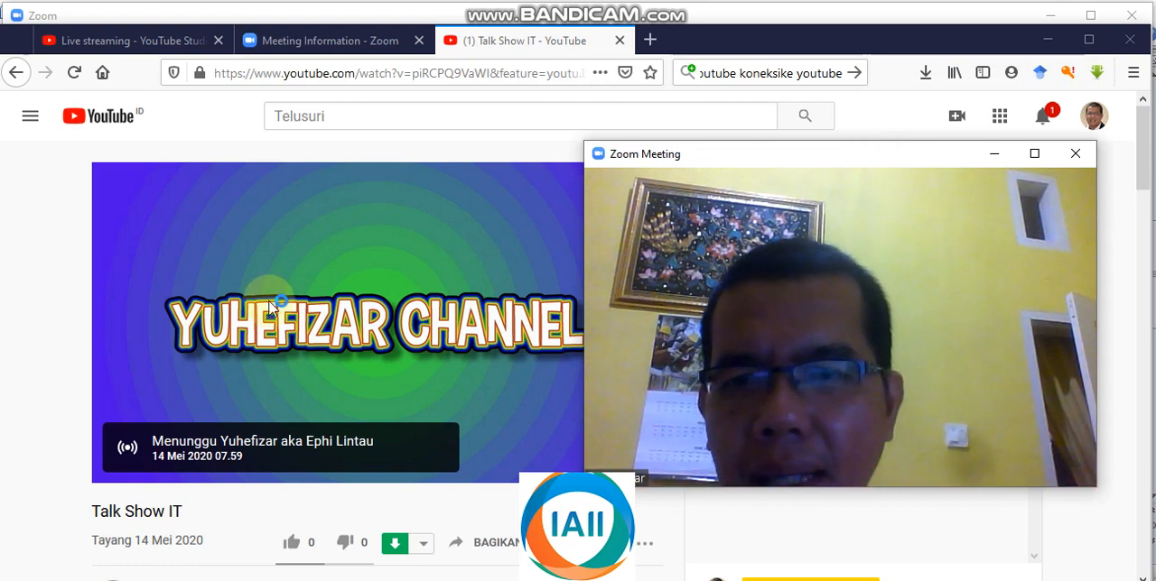
click(203, 43)
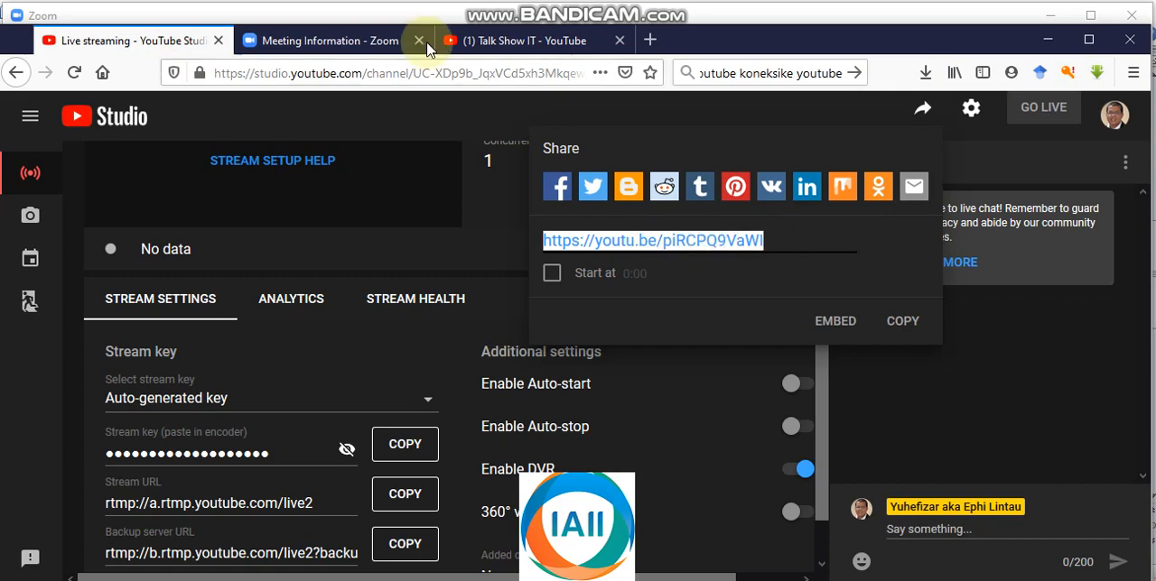
click(510, 43)
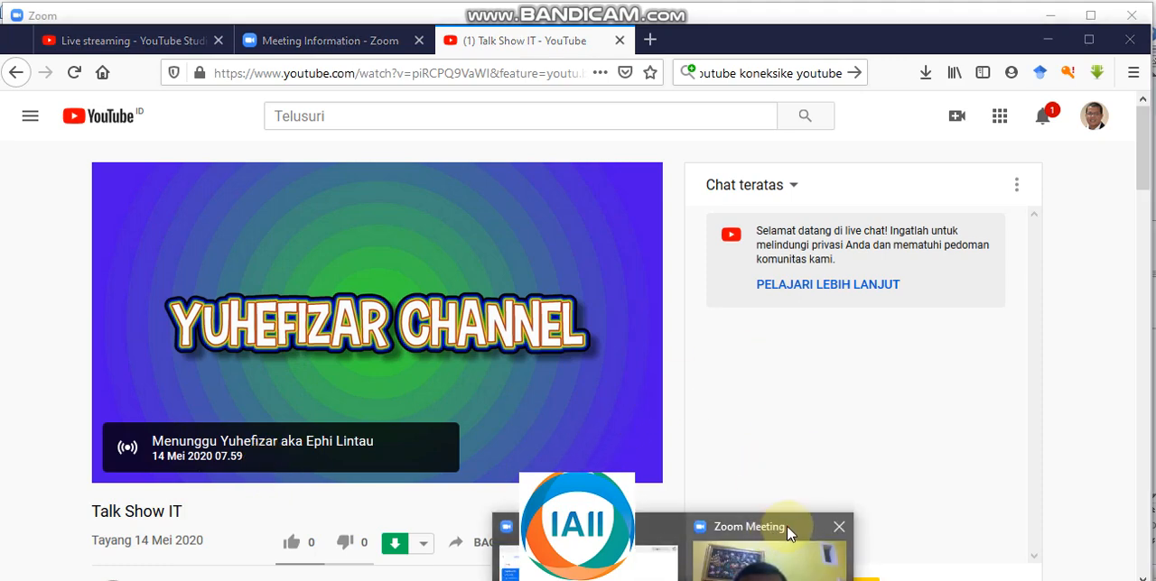
Step: Return to the Zoom meeting, choose Live on YouTube again and go live as Talshow IT with Public privacy
click(790, 532)
mouse_move(944, 293)
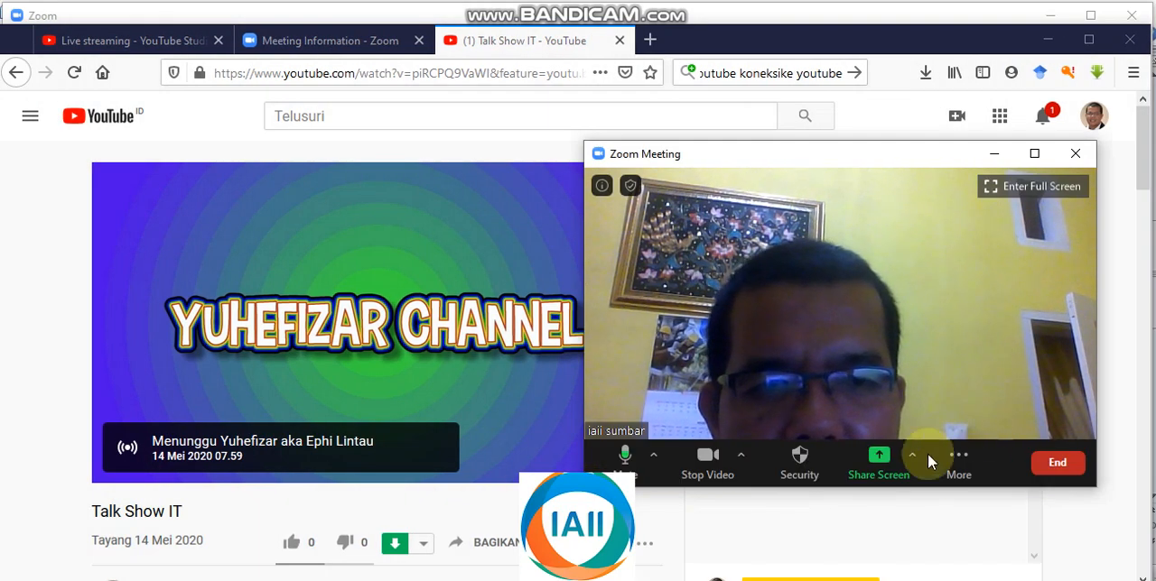
click(966, 458)
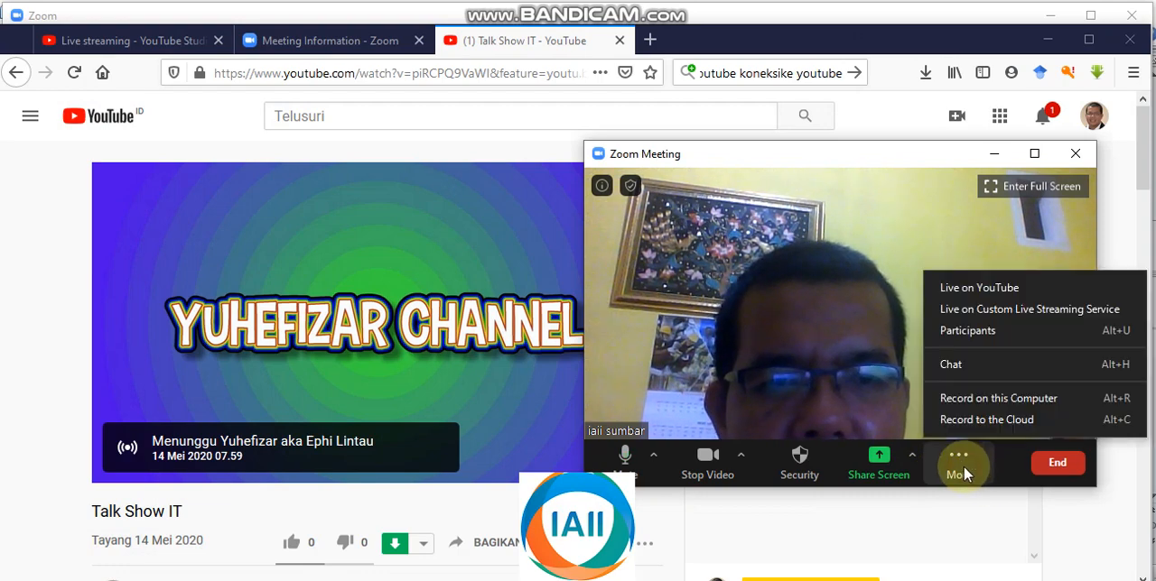
click(984, 287)
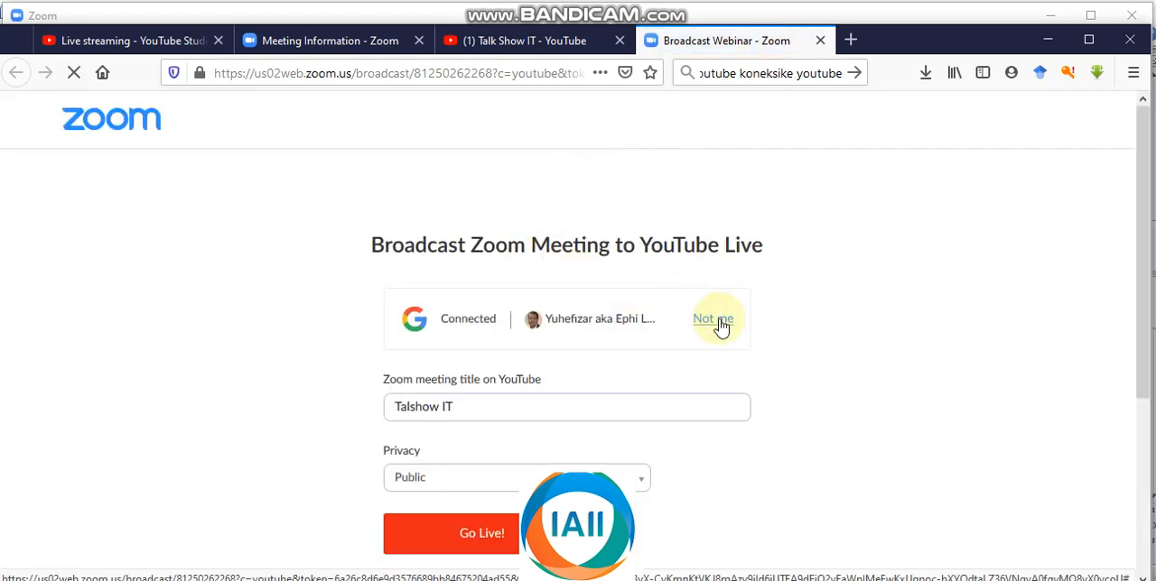
click(501, 538)
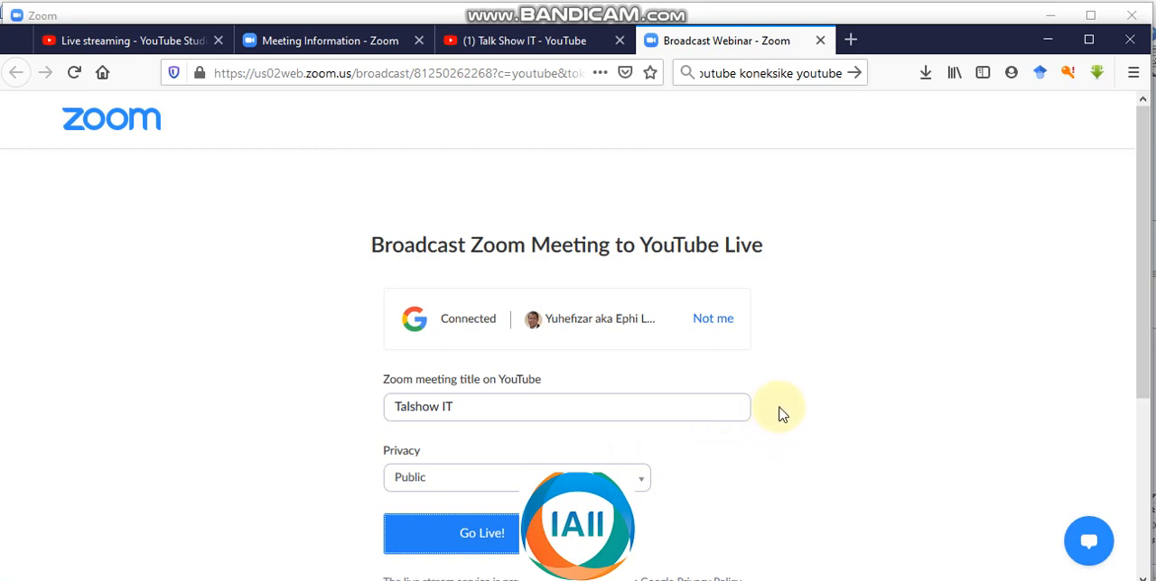
scroll(818, 392, down, 3)
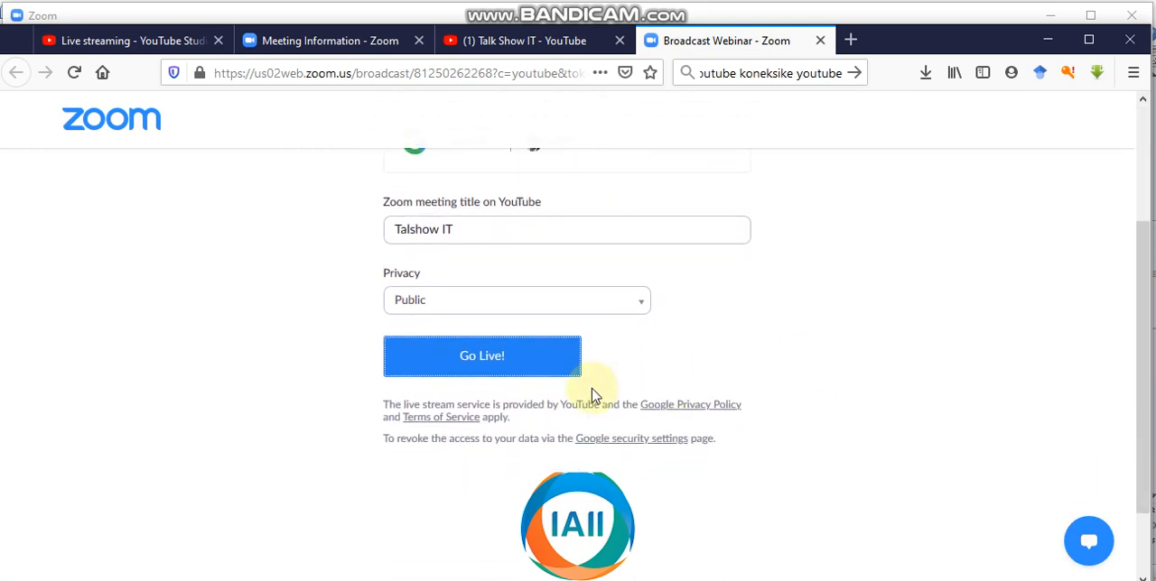
click(483, 350)
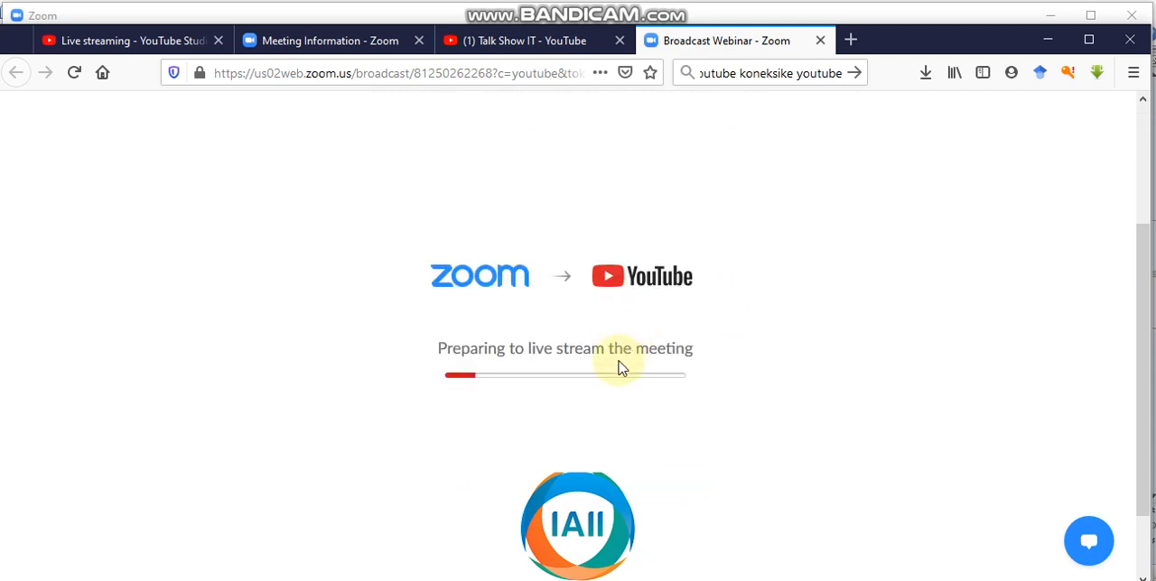
Step: Show the new broadcast's YouTube page and place the Zoom meeting window beside its video player
click(529, 45)
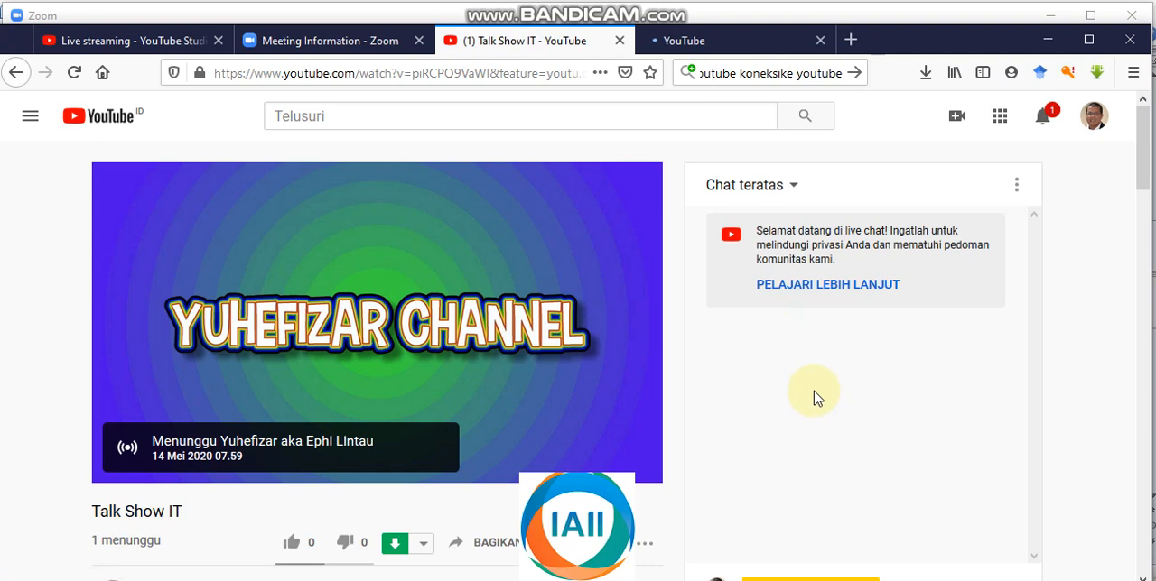
click(721, 44)
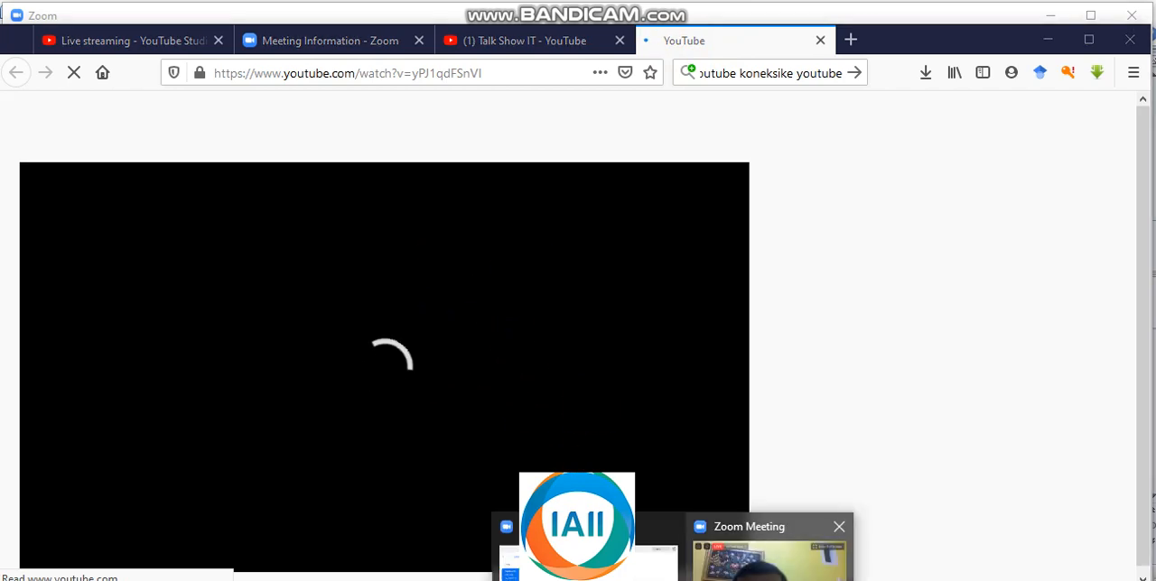
click(800, 534)
drag(836, 155, 885, 138)
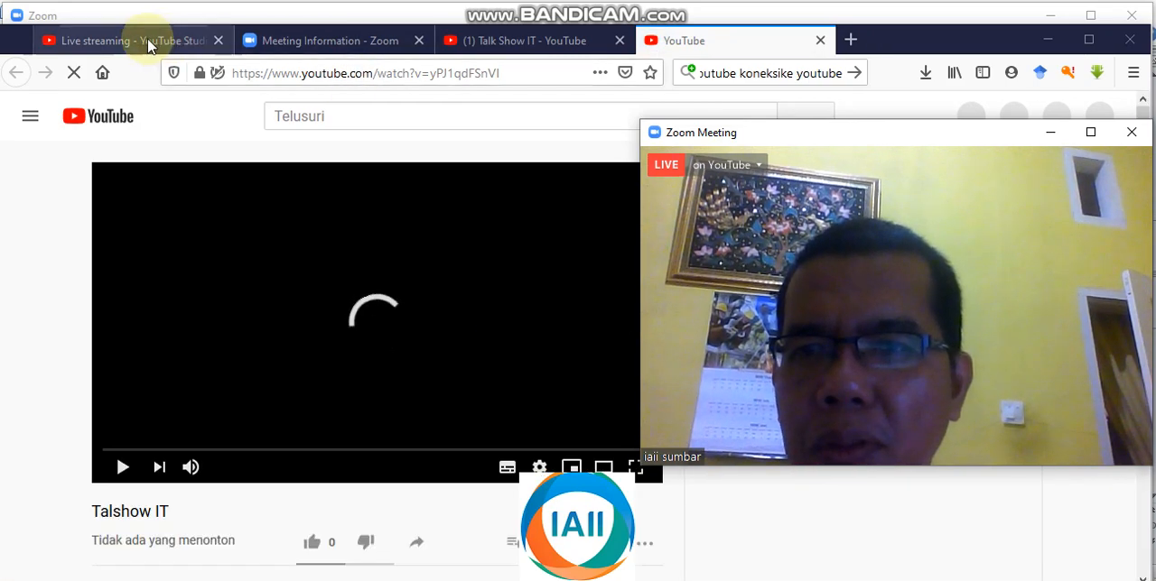
Step: Check the YouTube Studio and Talk Show IT pages, and play the live video on the Talshow IT page
click(150, 44)
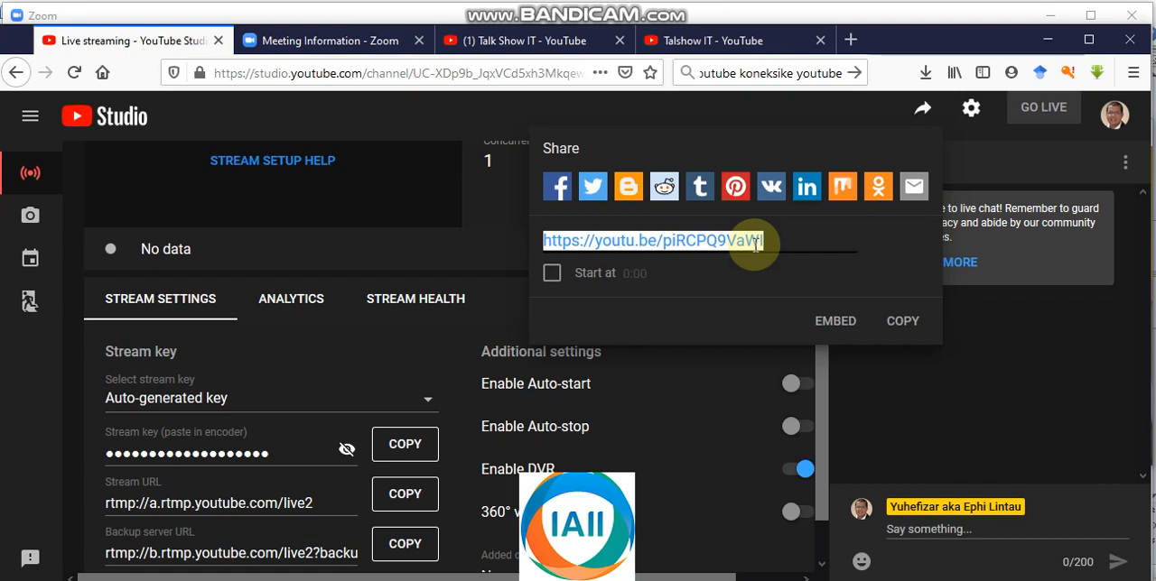
click(532, 41)
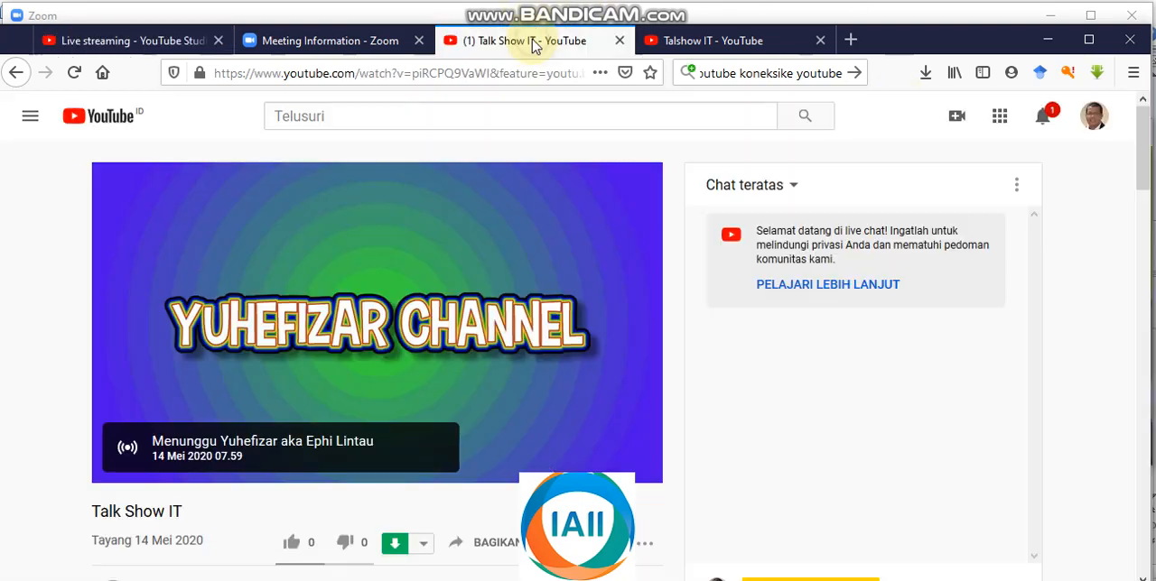
click(718, 41)
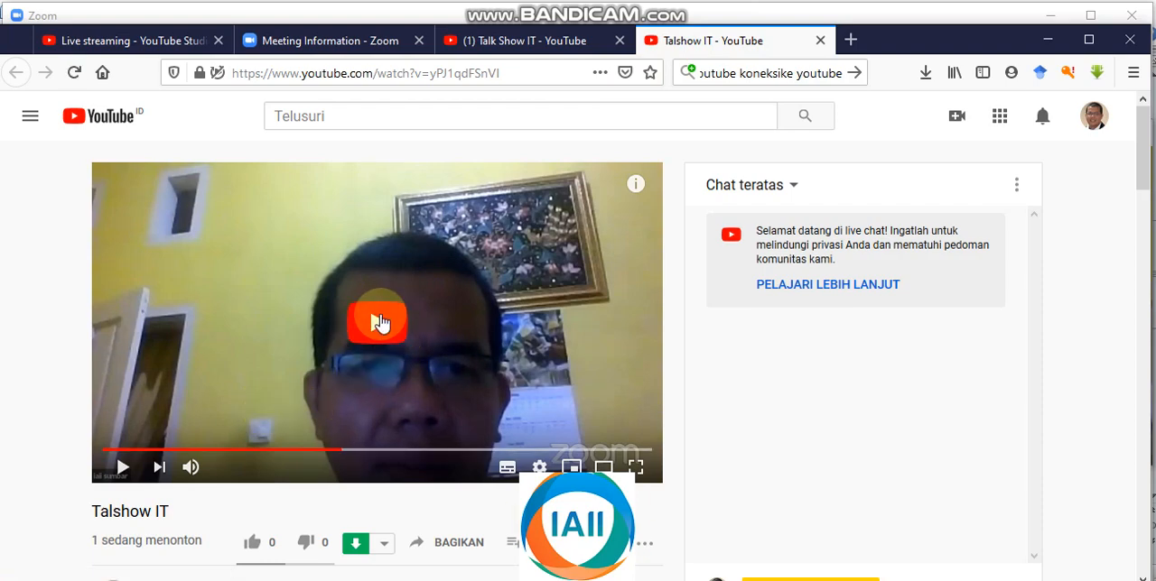
click(380, 323)
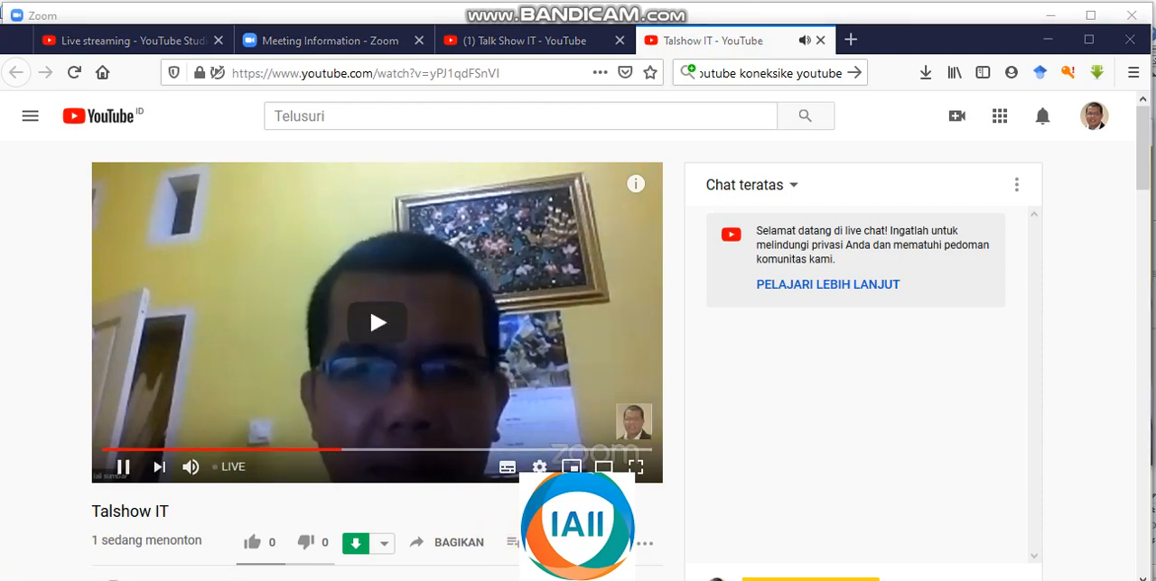
Step: Bring the Zoom meeting window forward and place it next to the playing live video for comparison
click(769, 556)
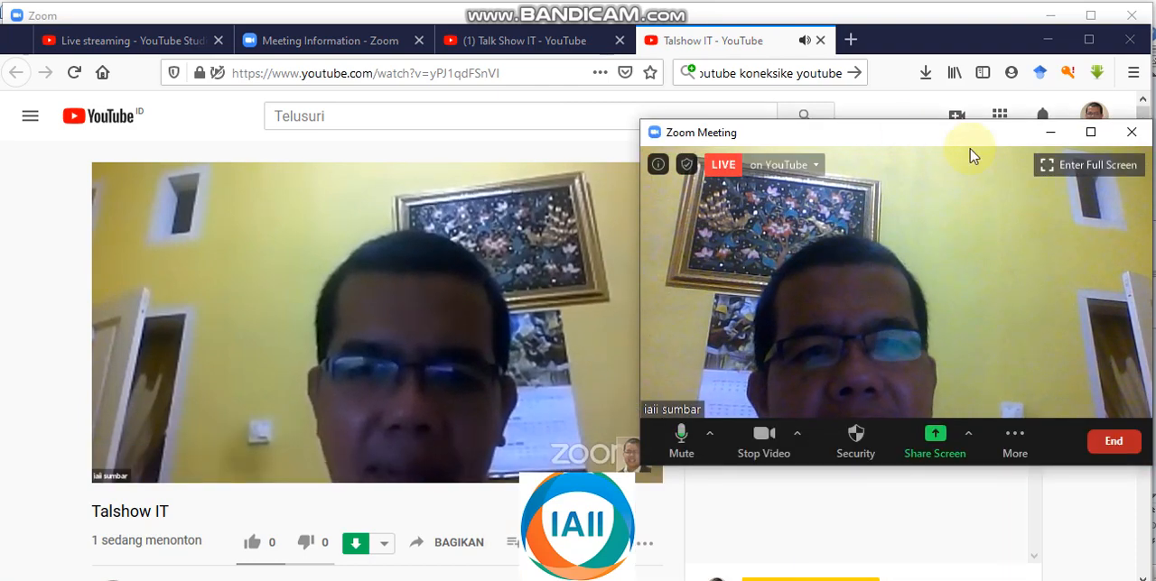
drag(910, 135, 960, 149)
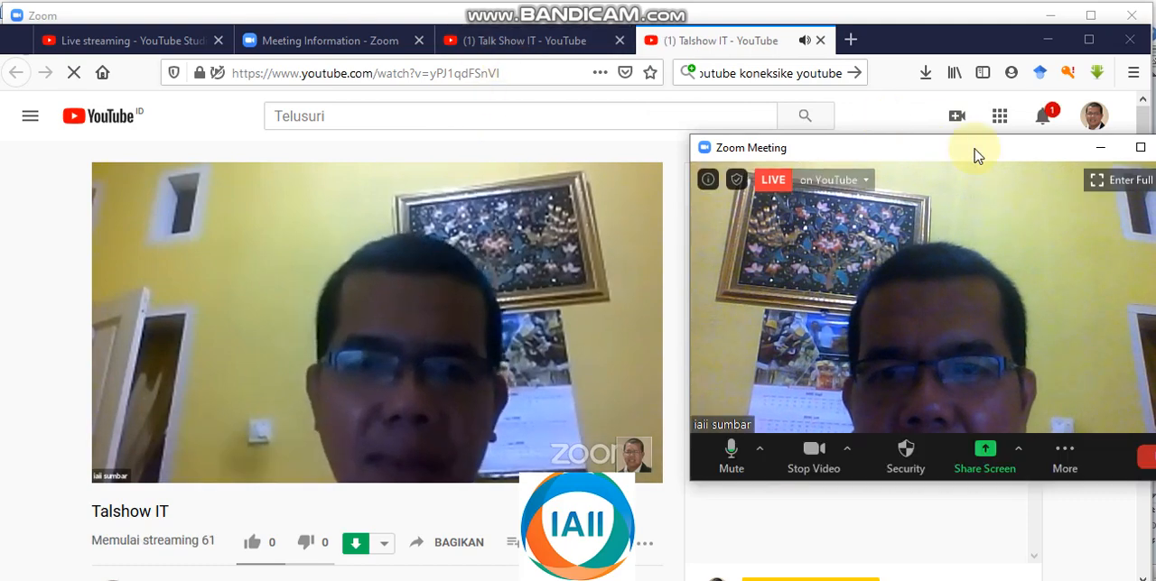
drag(903, 146, 996, 158)
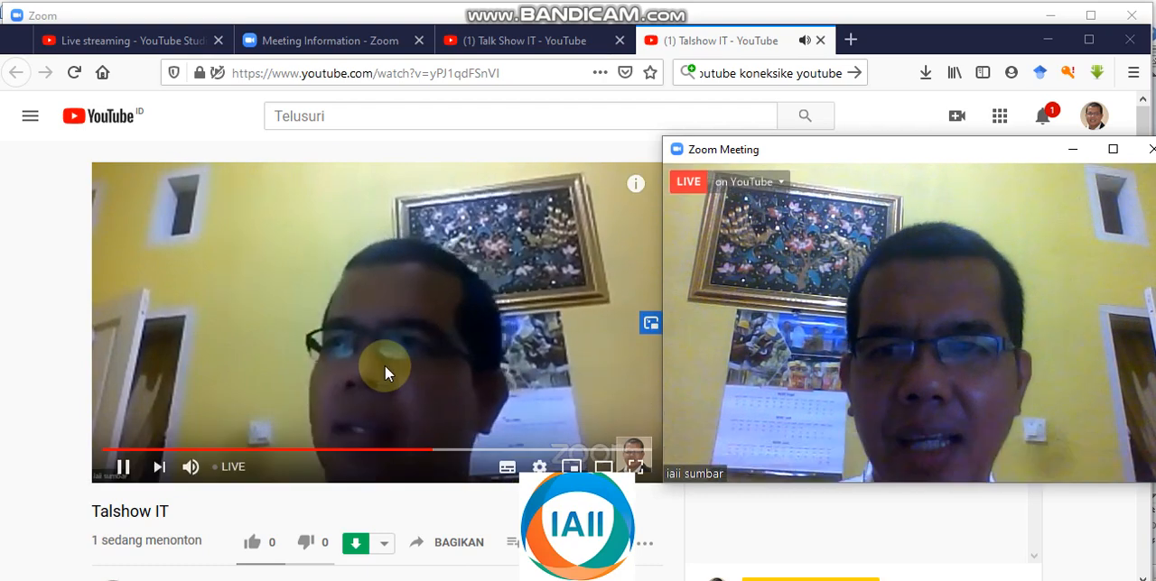
Step: Pause the YouTube video and stop the live stream from the Zoom meeting
click(122, 468)
click(672, 580)
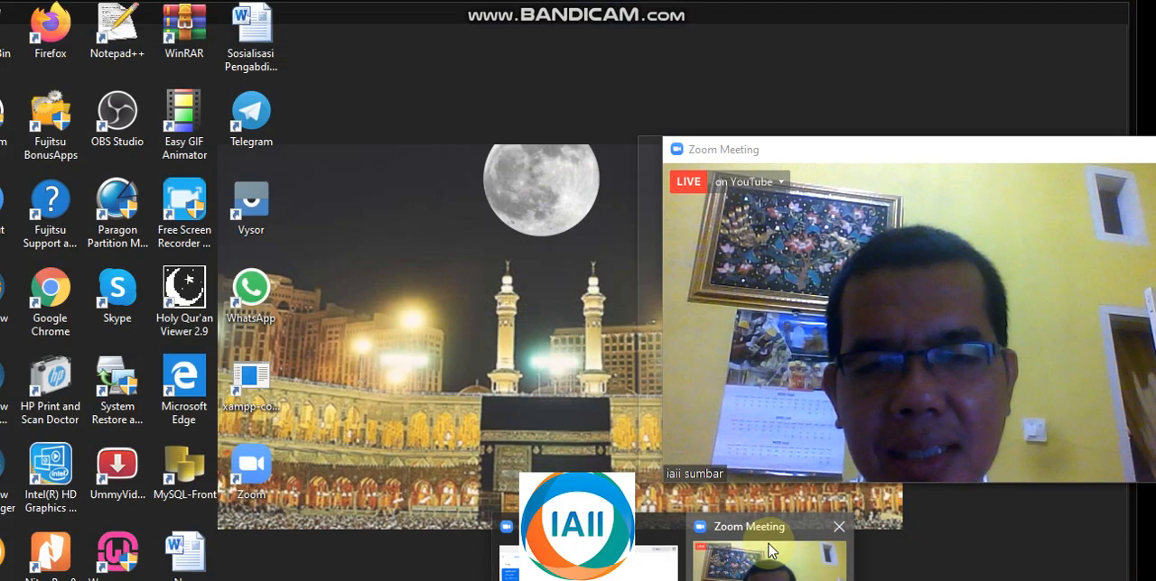
click(772, 551)
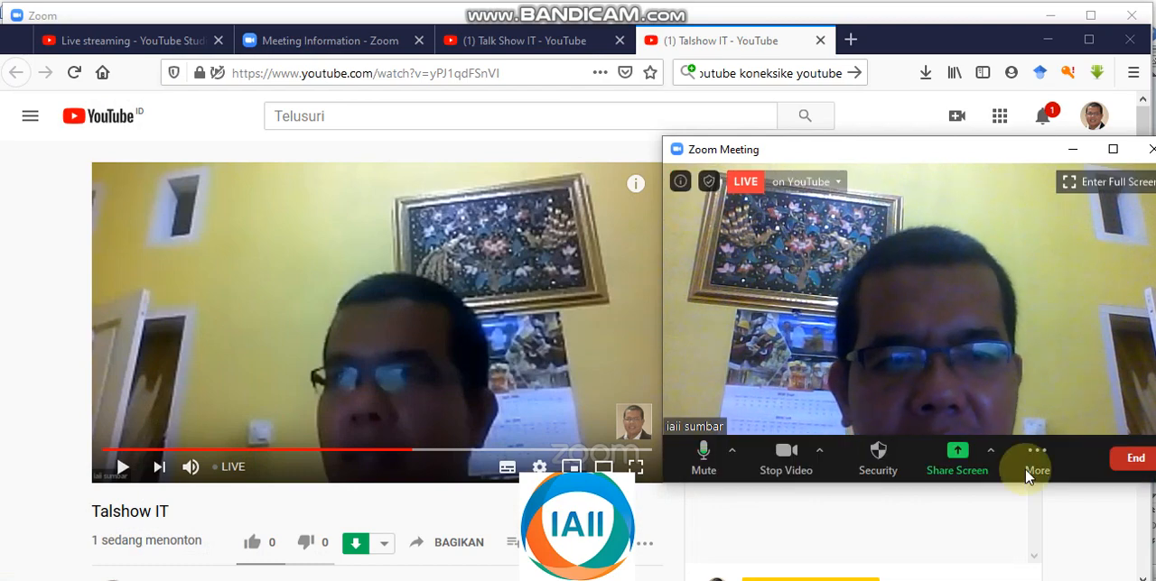
click(1035, 467)
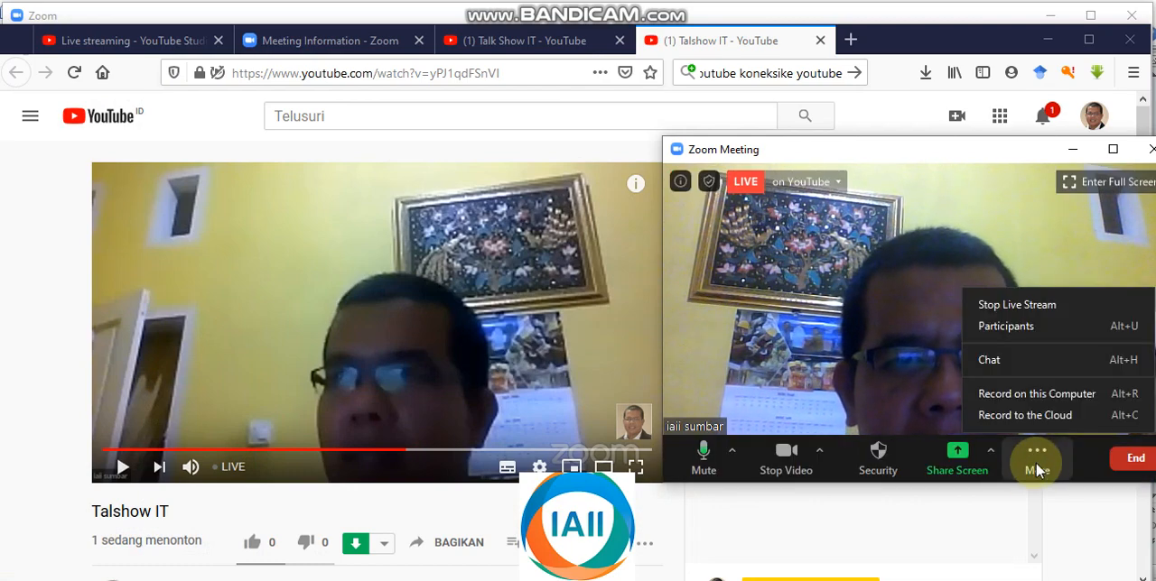
click(1015, 306)
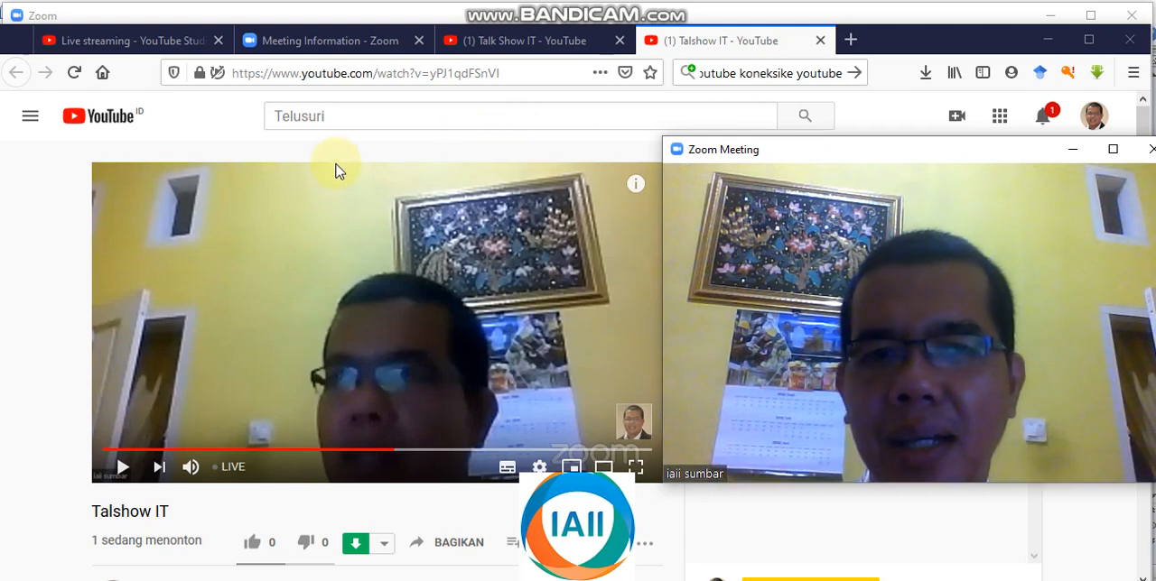
Step: Resume playback of the Talshow IT video on YouTube to check the stopped broadcast
click(123, 466)
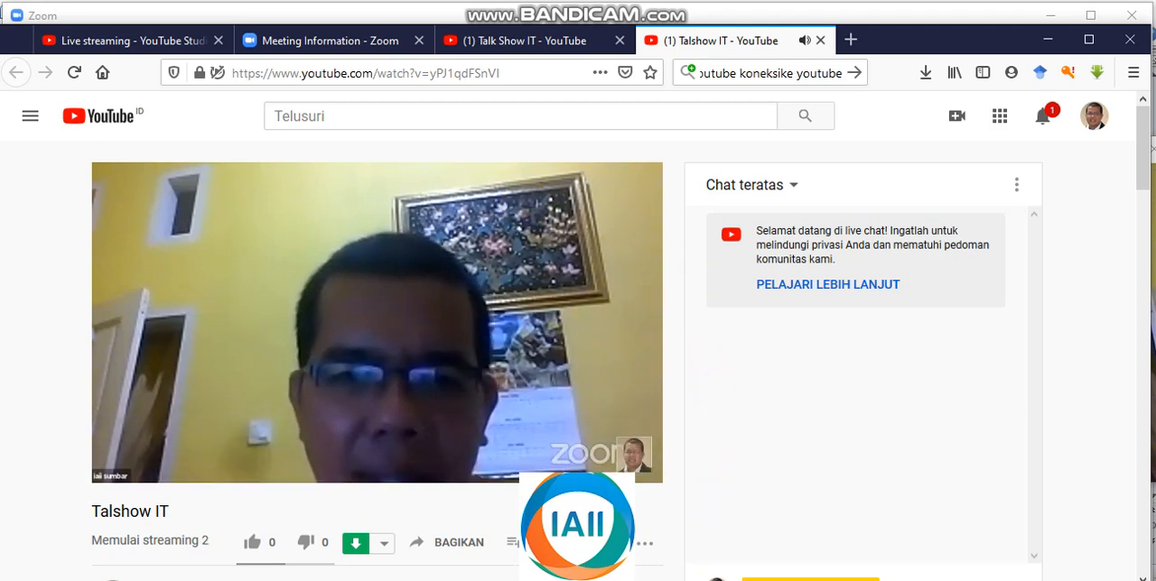
mouse_move(673, 580)
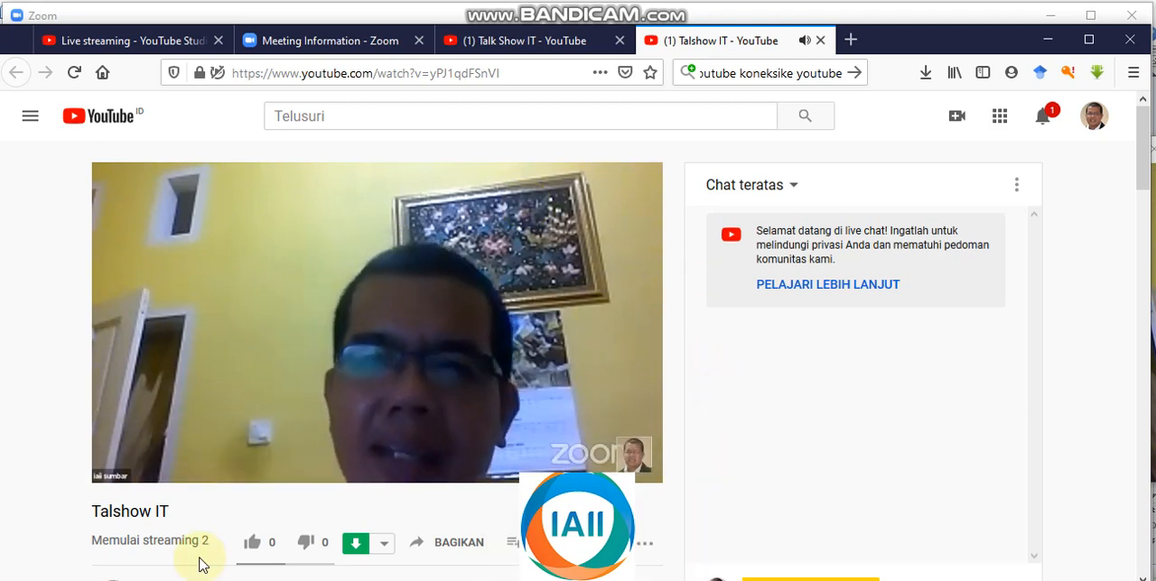